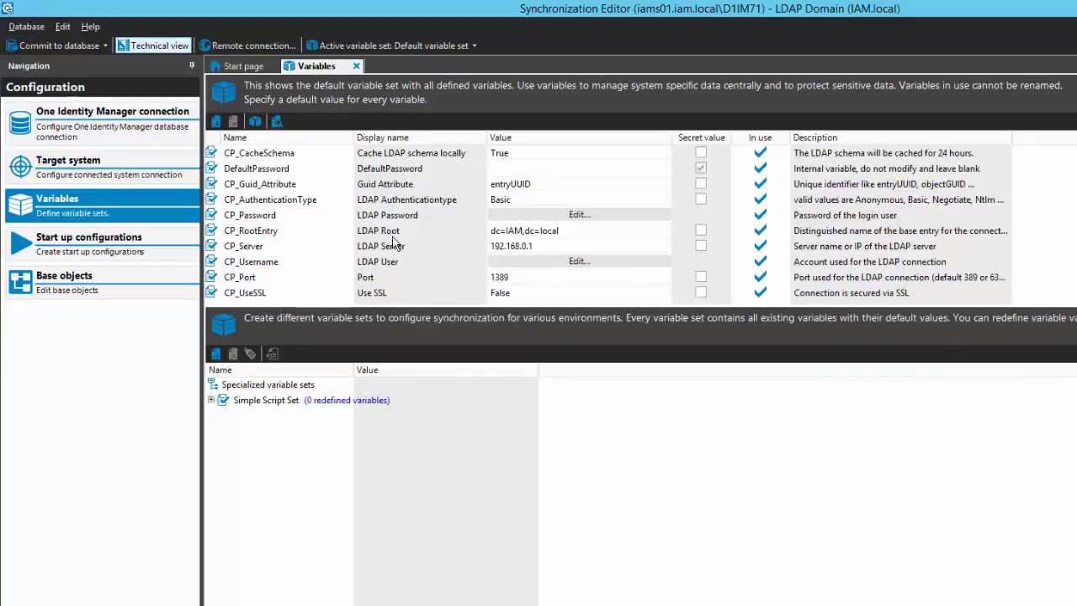
- Examine the script behind the CP_Username variable, especially its Url query on DialogConfigParm, and close it without saving
click(545, 246)
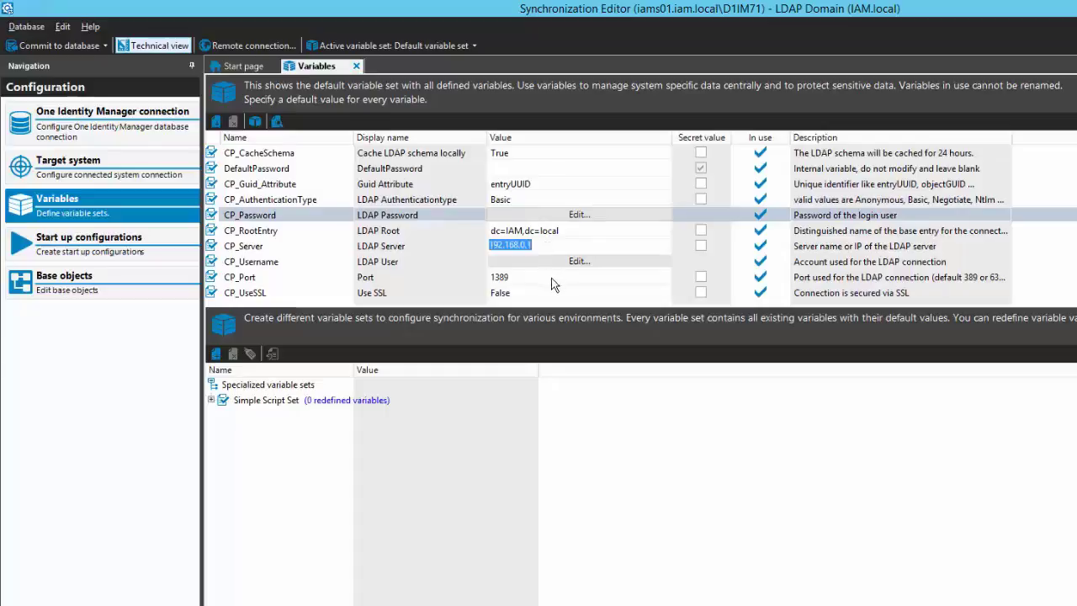
click(427, 262)
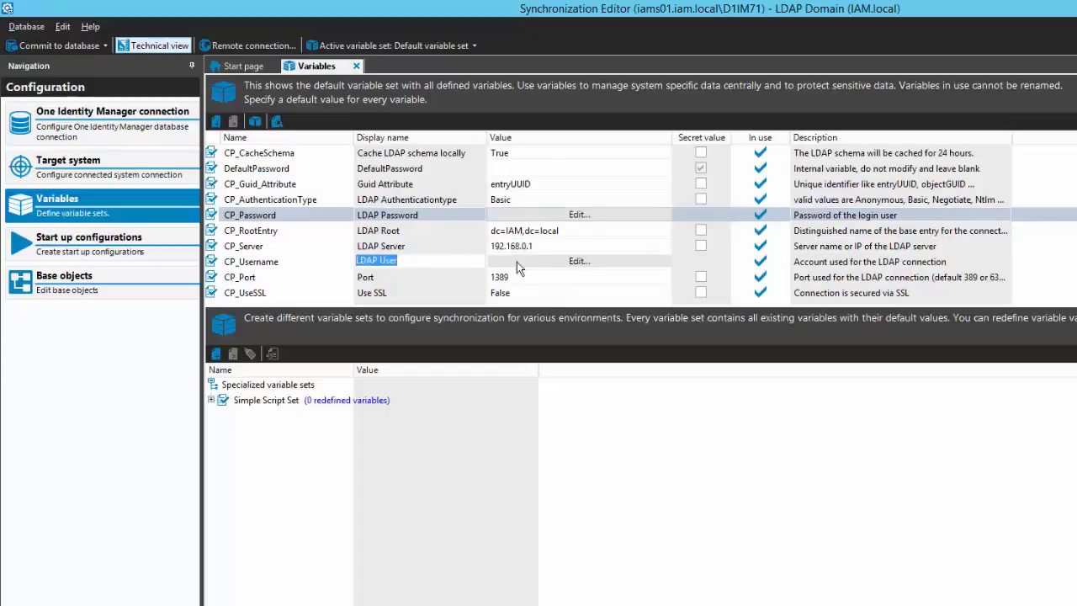
click(572, 266)
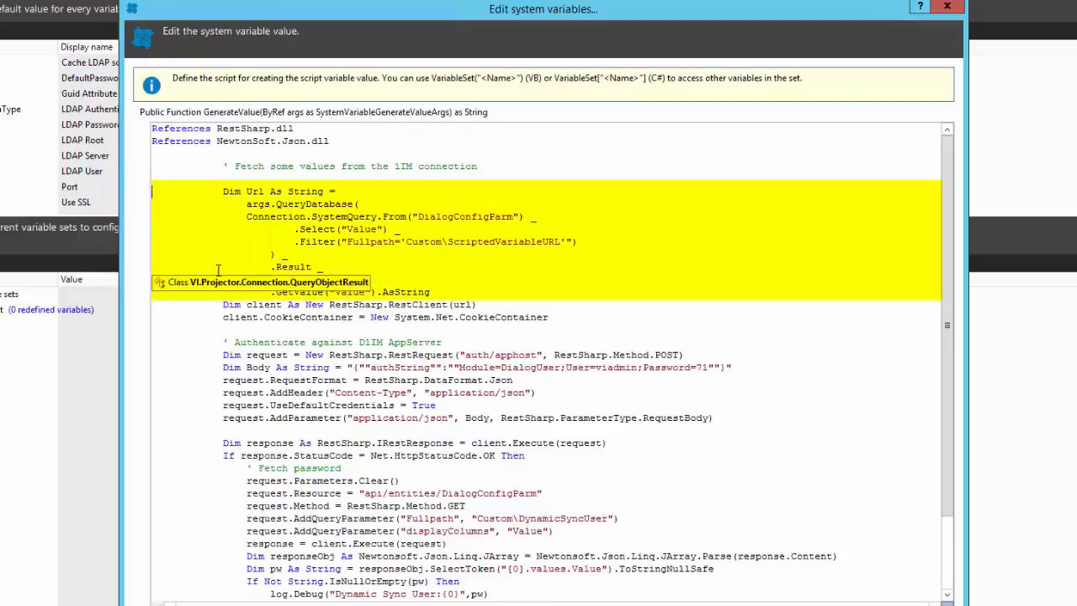
key(shift+Down)
key(shift+Down)
key(shift+Down)
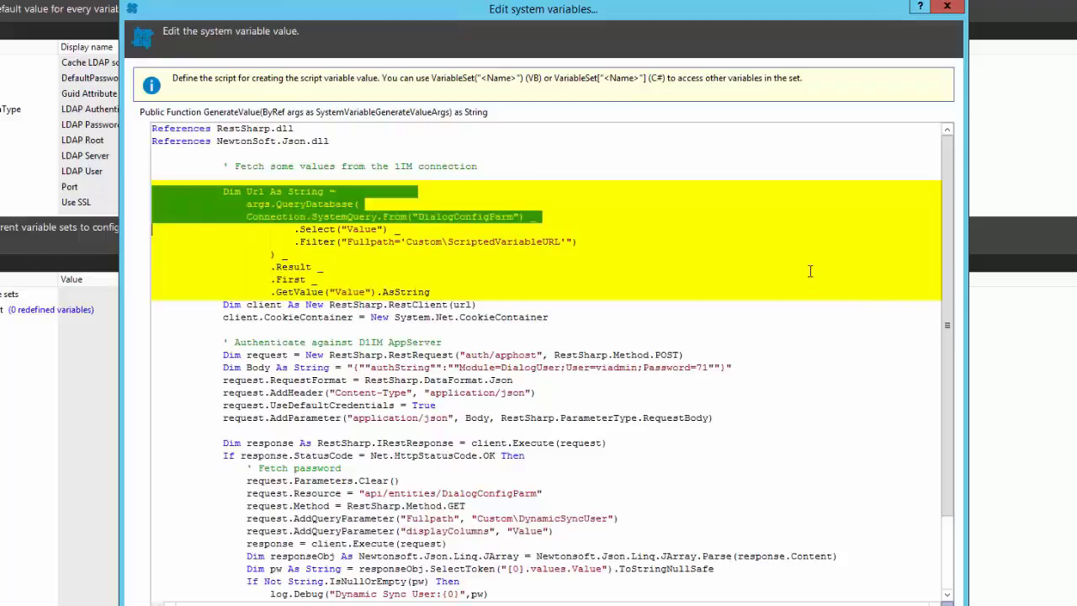
key(shift+Down)
key(shift+Down)
key(shift+Down)
key(shift+Down)
key(shift+Down)
key(shift+Down)
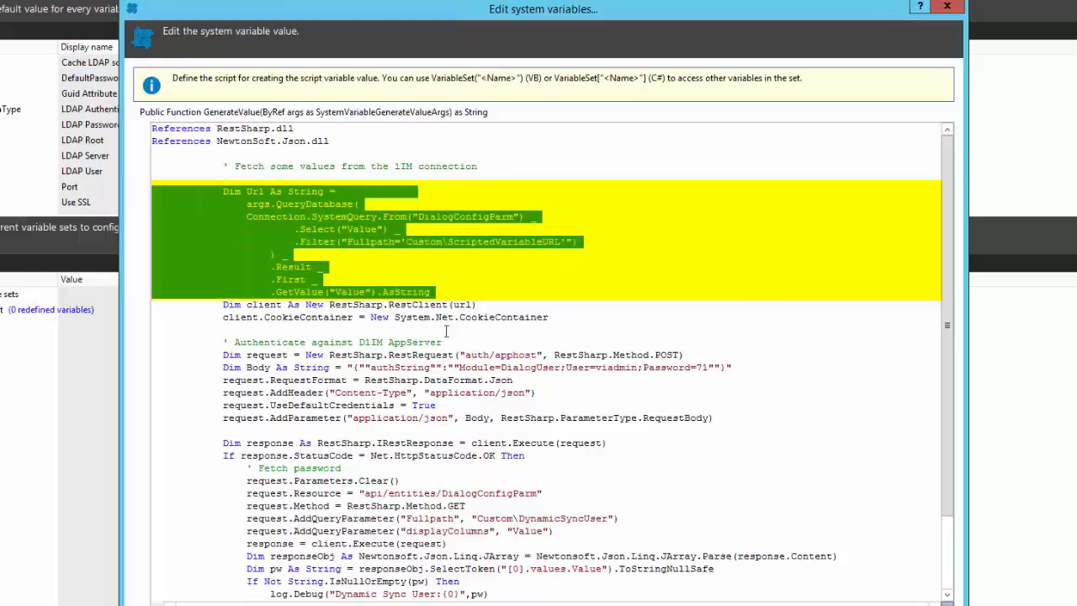
click(446, 298)
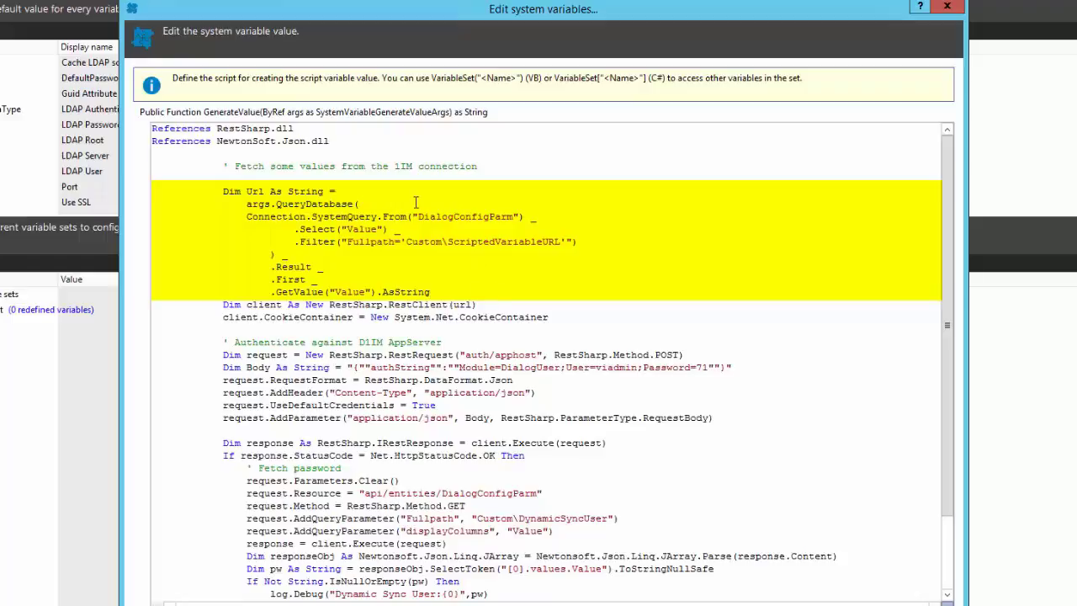
drag(421, 216, 521, 217)
click(379, 184)
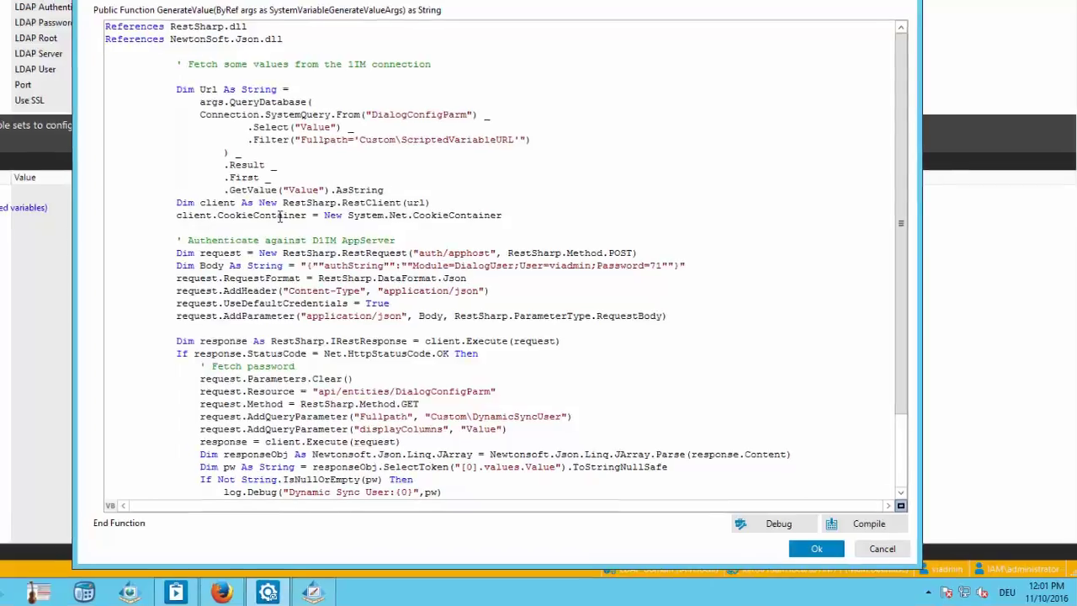
click(882, 548)
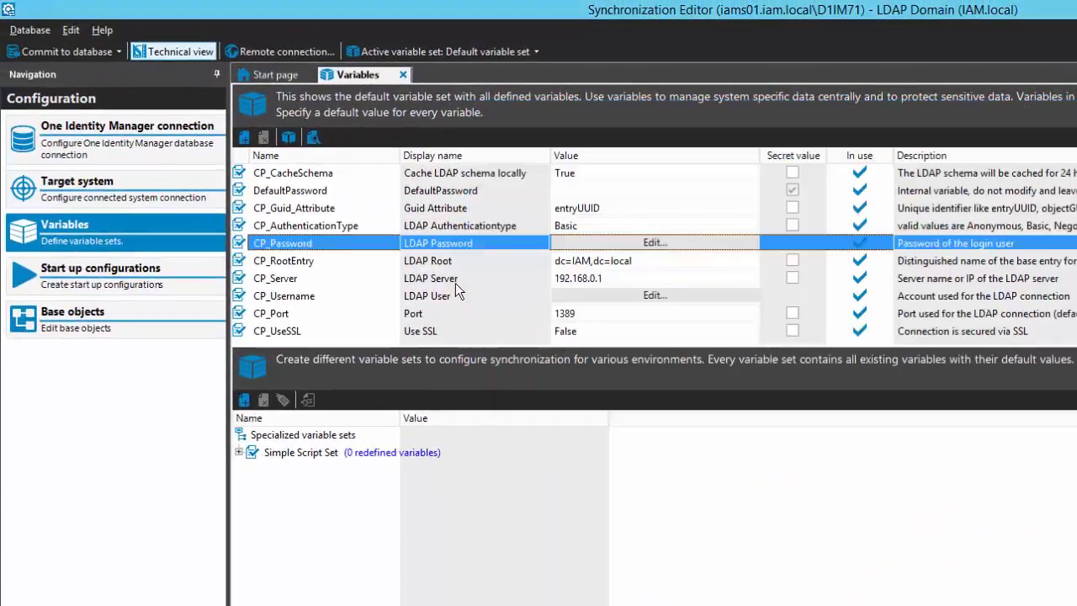
- Convert the CP_Server variable to a script variable and open its value for editing
double_click(451, 284)
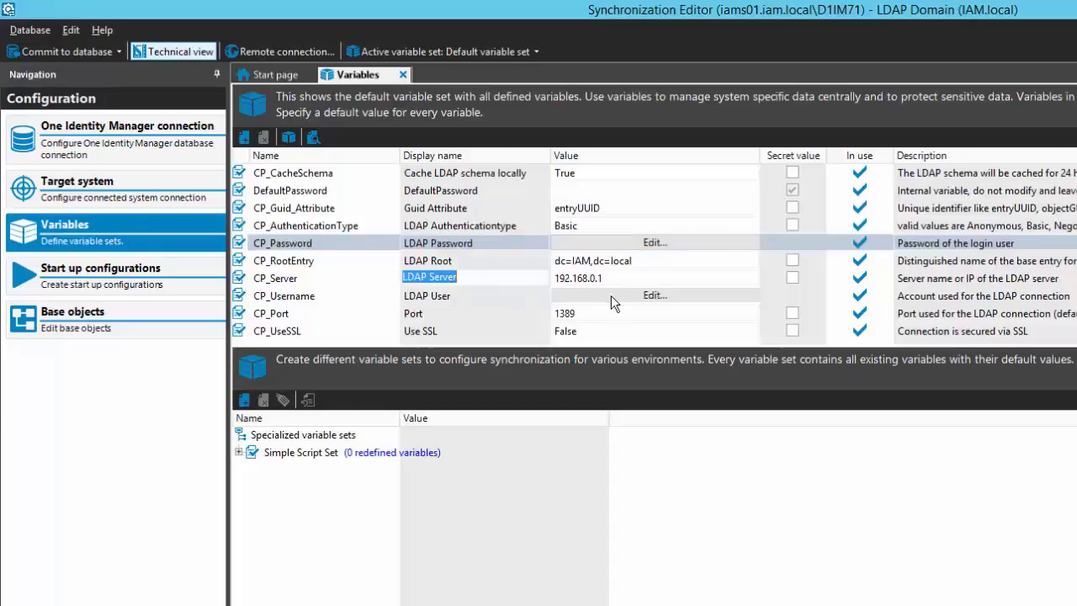
key(Return)
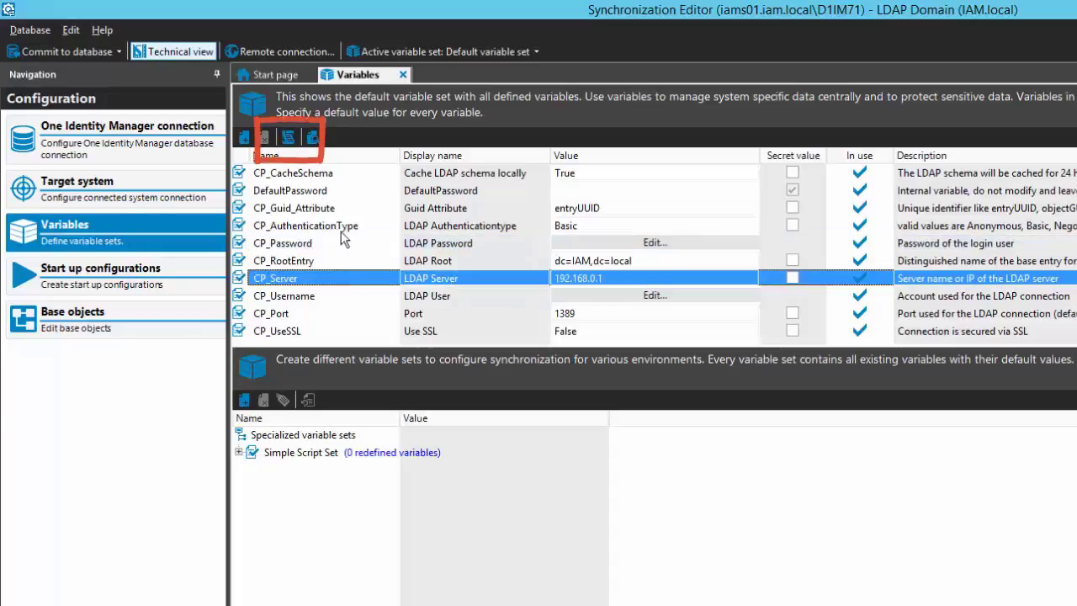
click(288, 139)
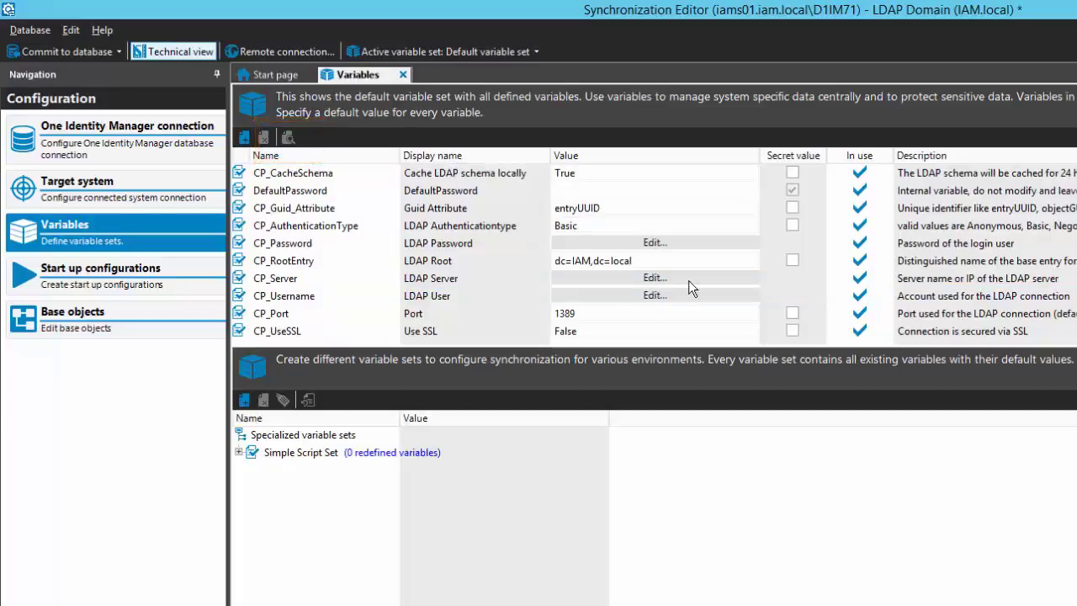
click(690, 278)
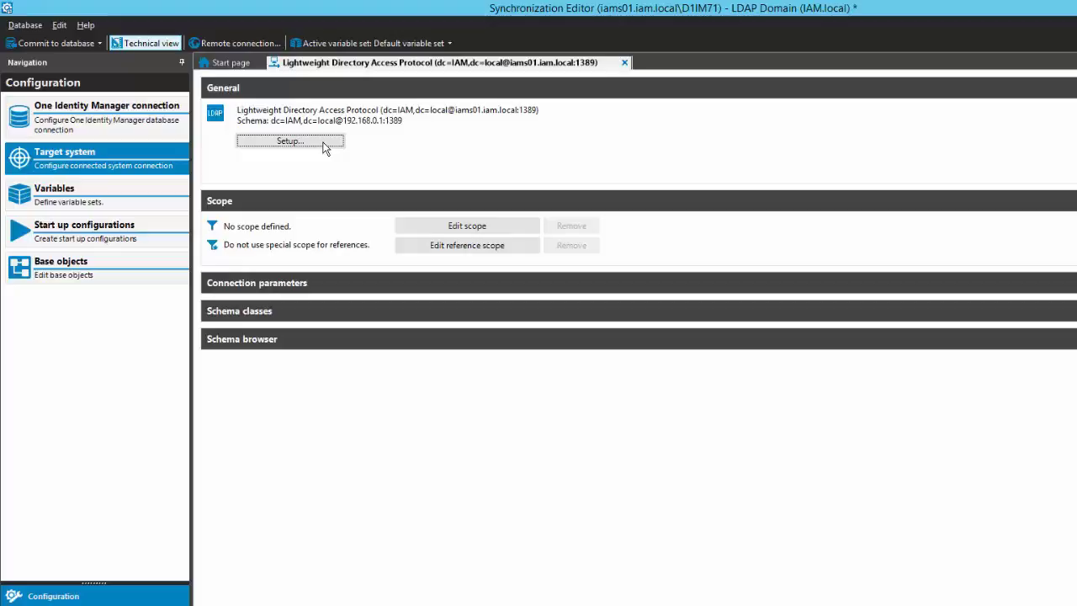
- Start the connection setup of the Lightweight Directory Access Protocol target system
click(325, 143)
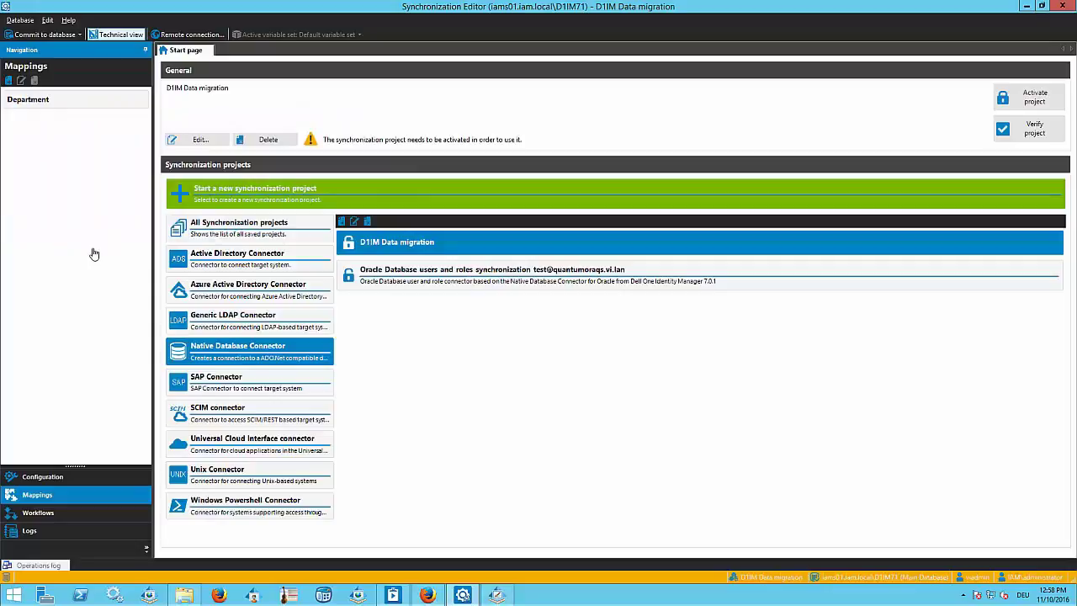
- Create a mapping named Org in the direction of One Identity Manager, relating schema class Org (all) to target class dbo.Org (all)
click(9, 81)
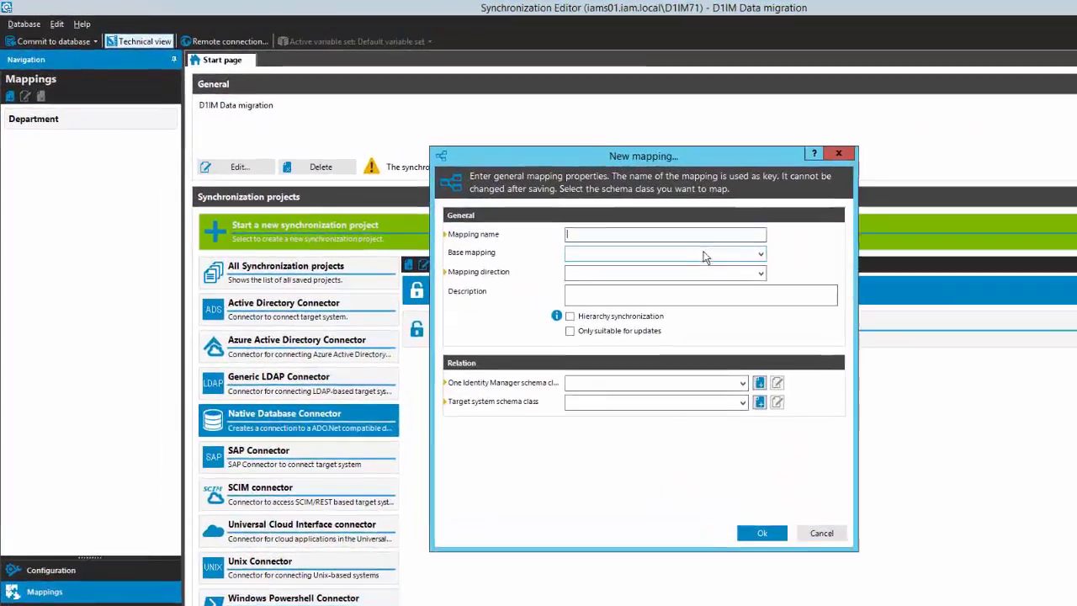
text(Org)
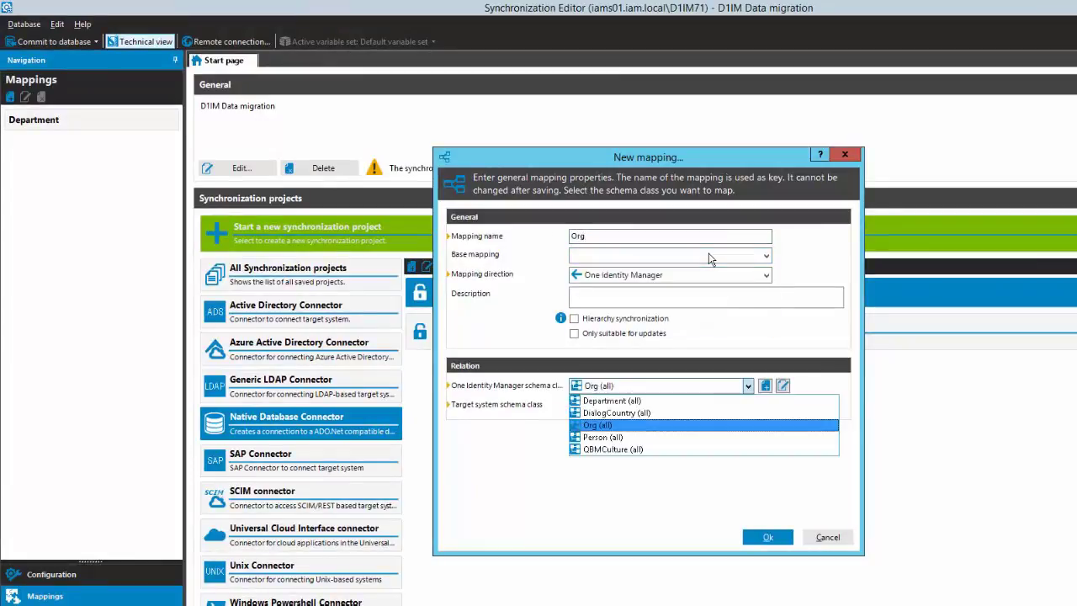
key(Down)
key(Up)
key(Return)
key(Tab)
key(alt+Down)
key(Down)
key(Down)
key(Down)
key(Down)
key(Down)
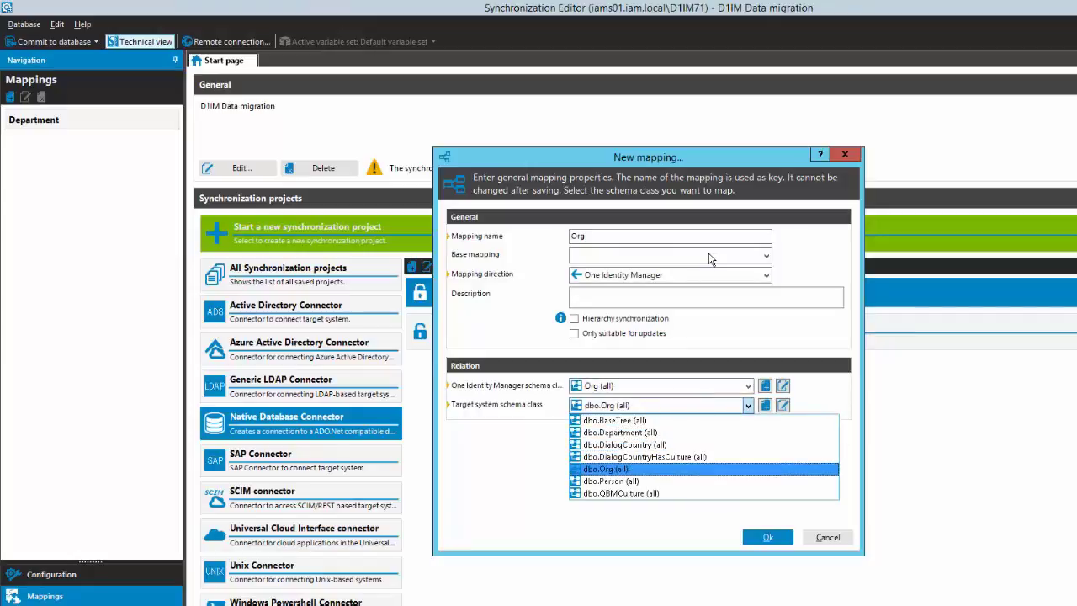
key(Return)
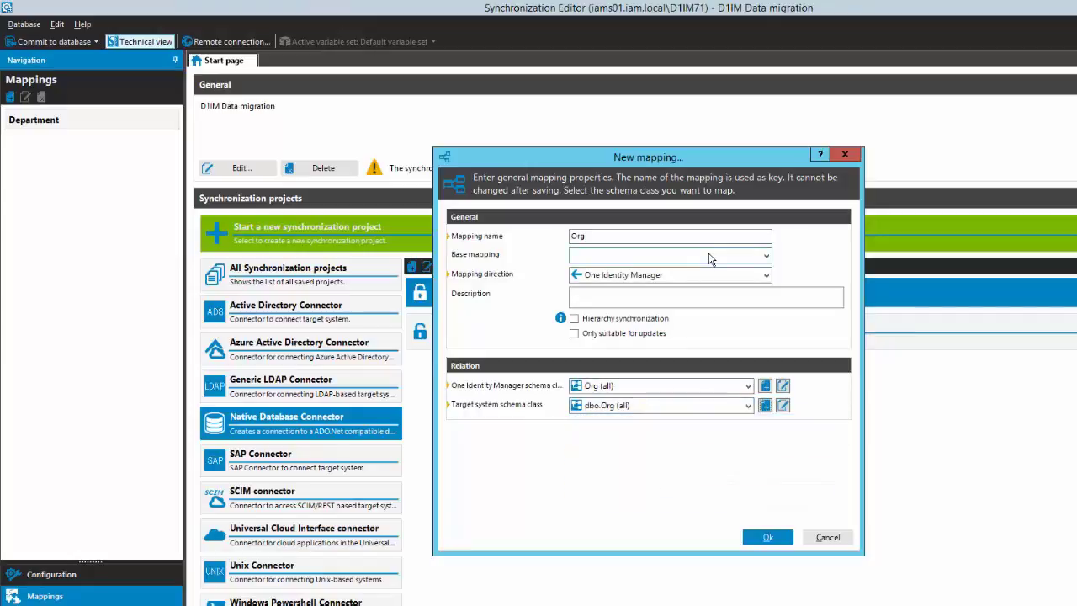
click(767, 537)
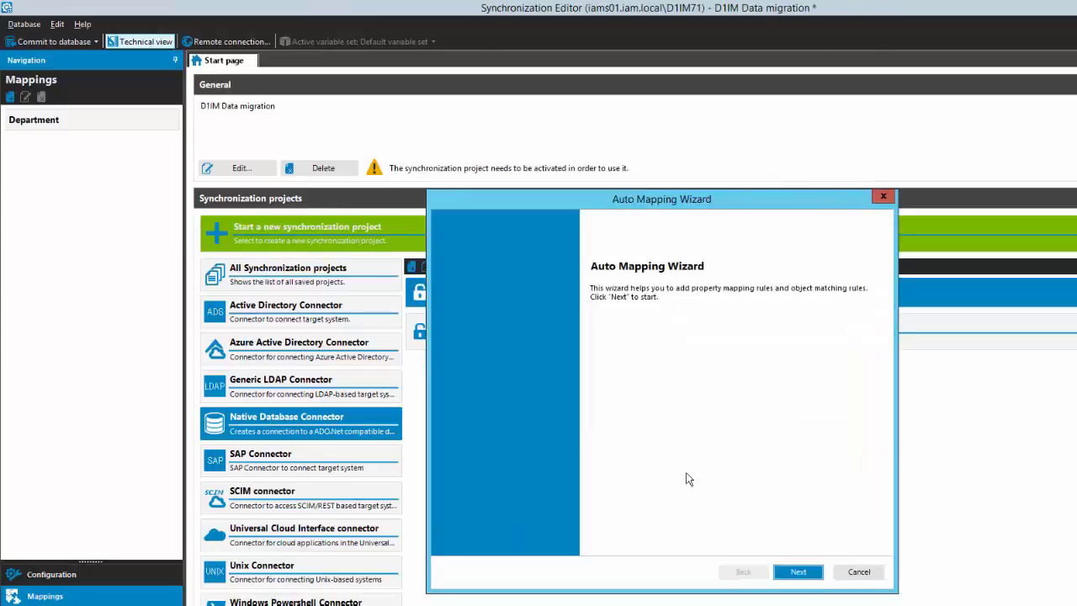
- Autofill the Org mapping from a template, using Department as the source mapping and accepting all suggested rules
click(799, 571)
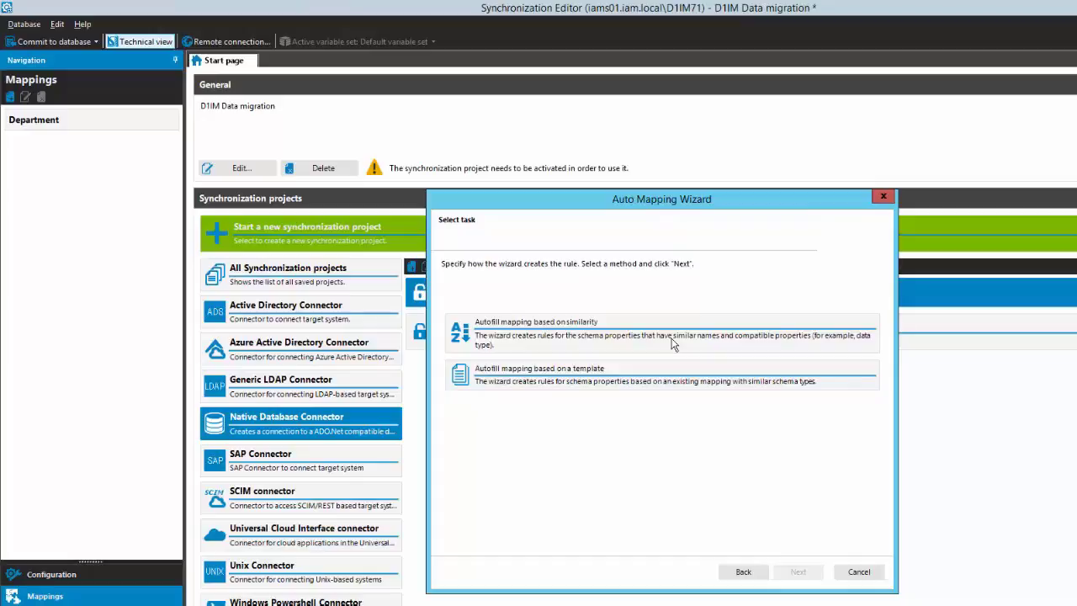
click(716, 386)
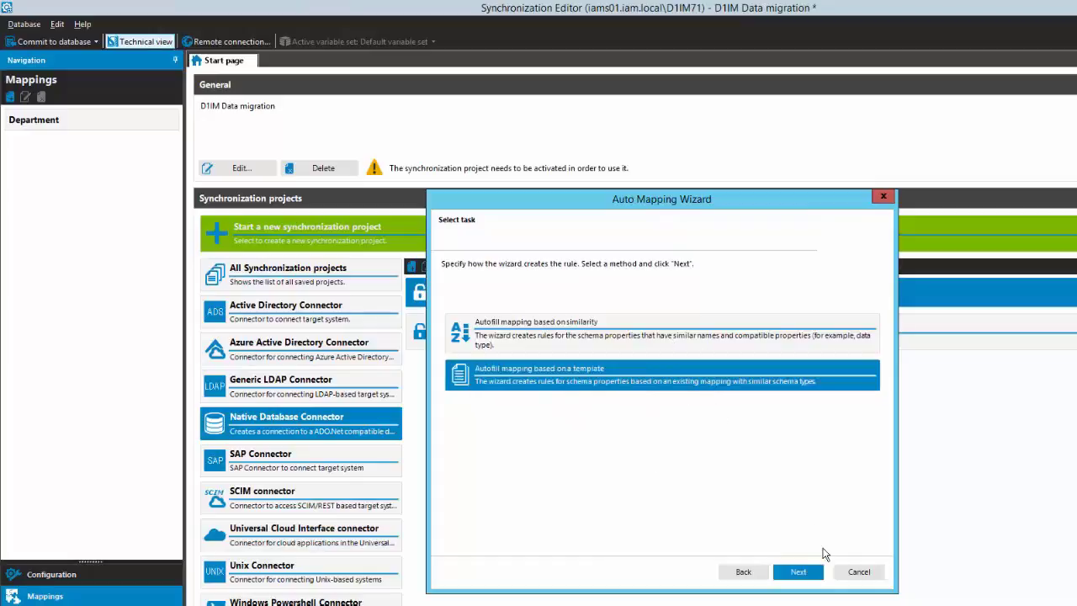
click(798, 571)
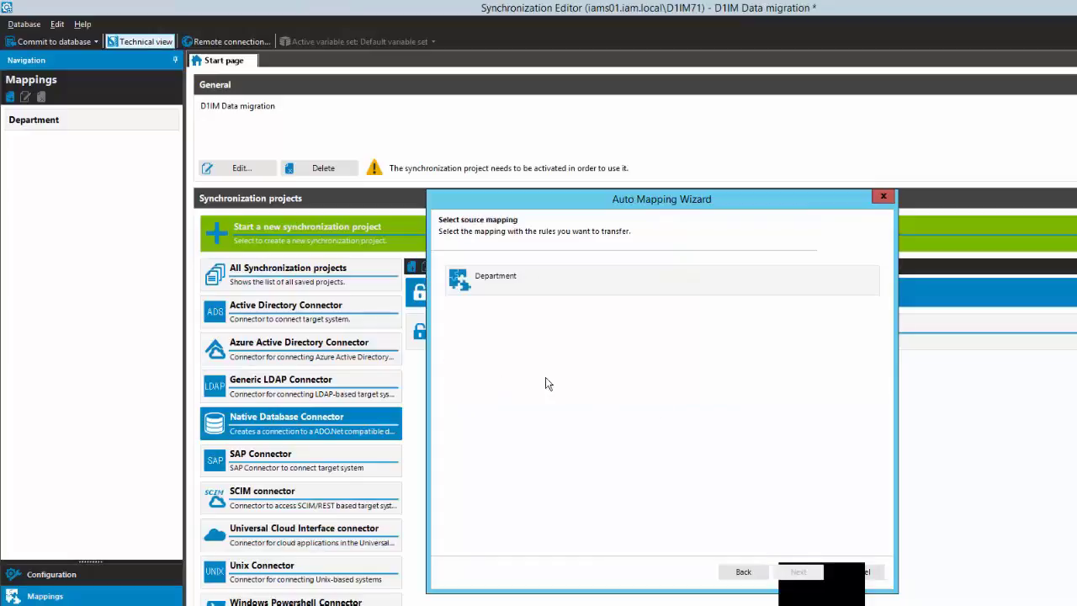
click(557, 278)
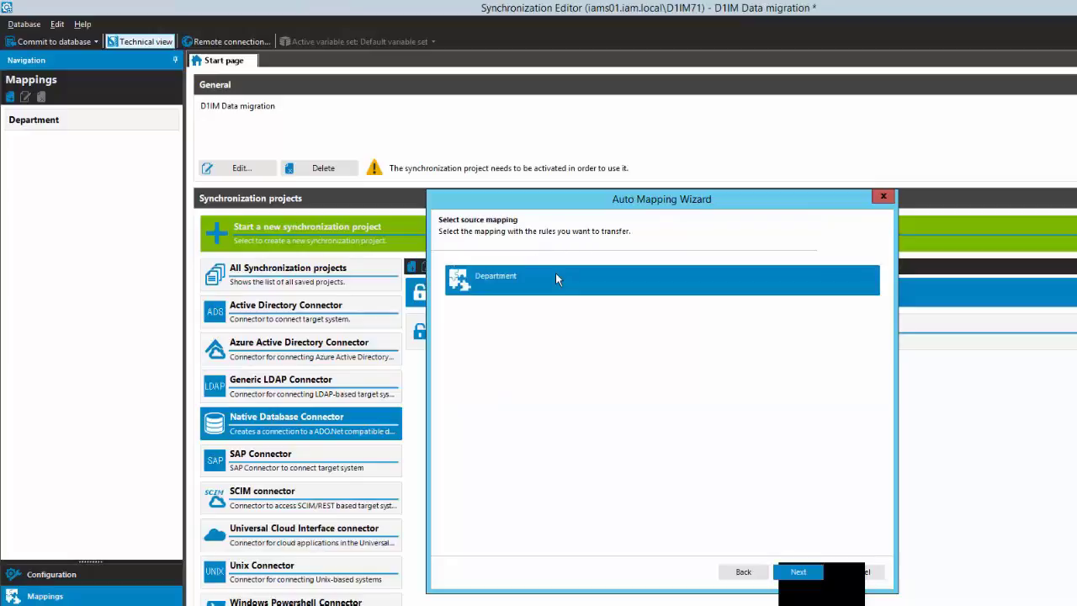
click(798, 572)
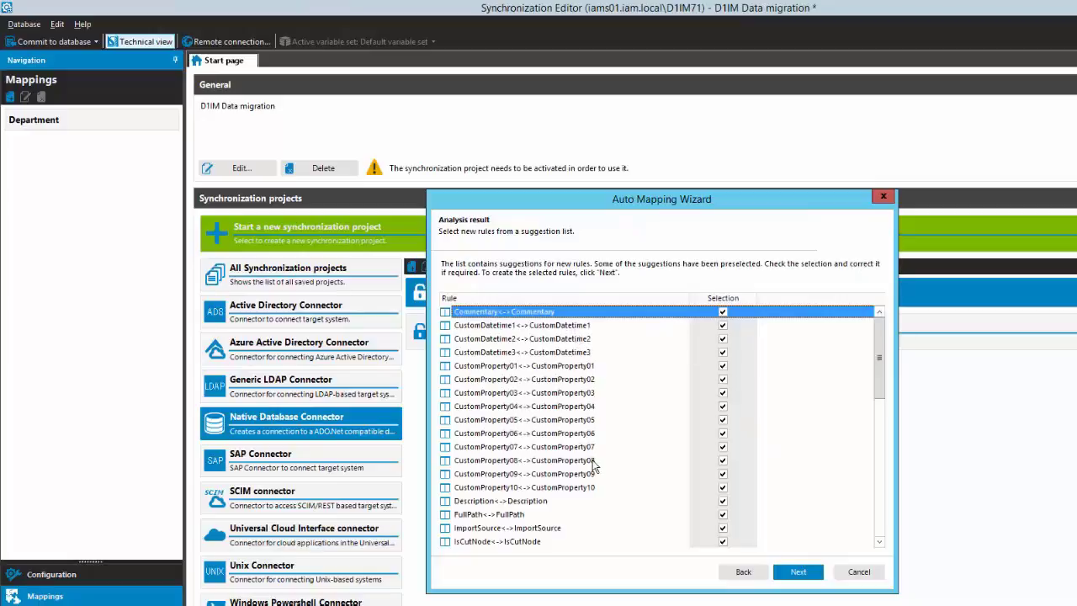
scroll(593, 445, down, 2)
scroll(593, 444, down, 8)
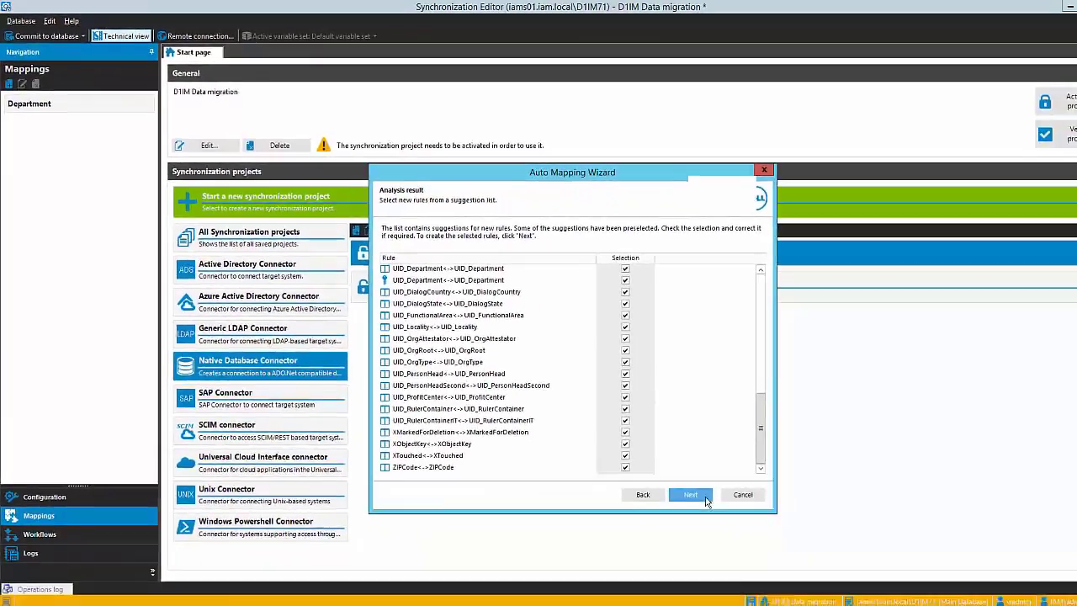
click(797, 572)
click(801, 571)
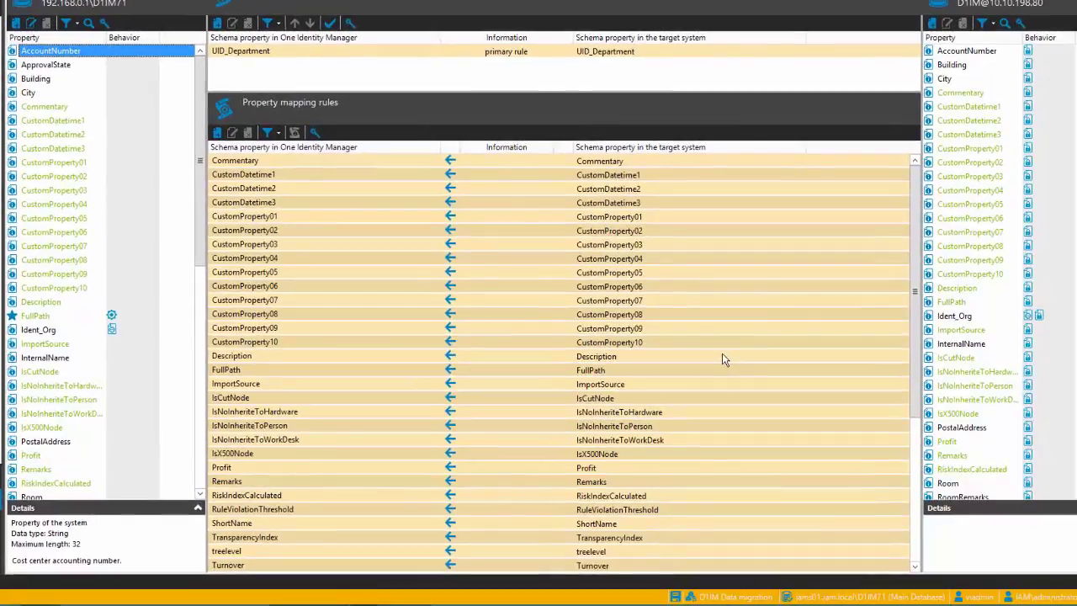
- Delete the UID_Department object matching rule from the Org mapping
click(479, 51)
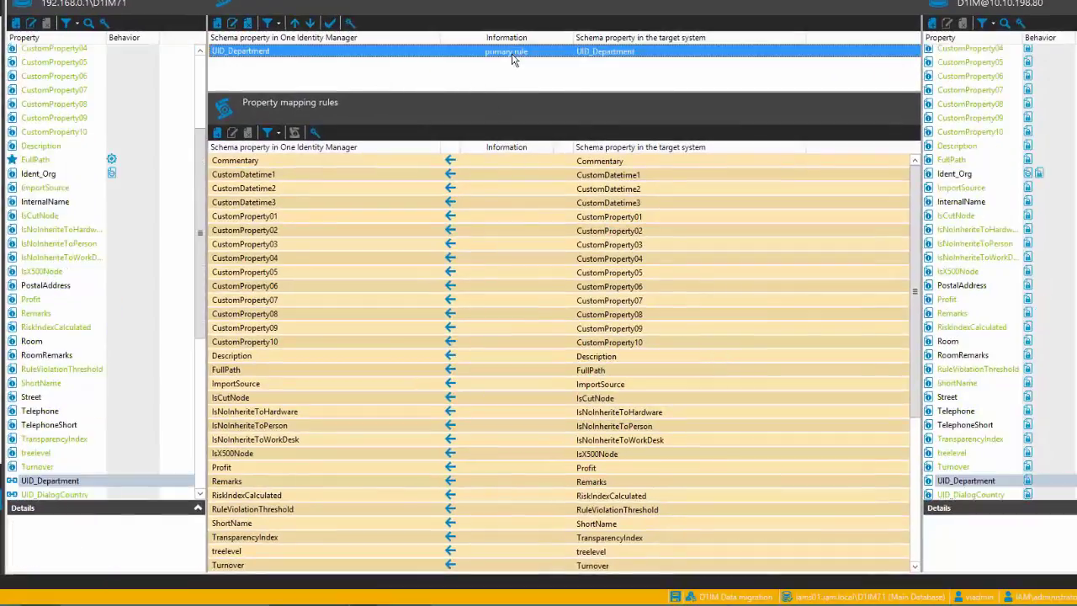
click(247, 31)
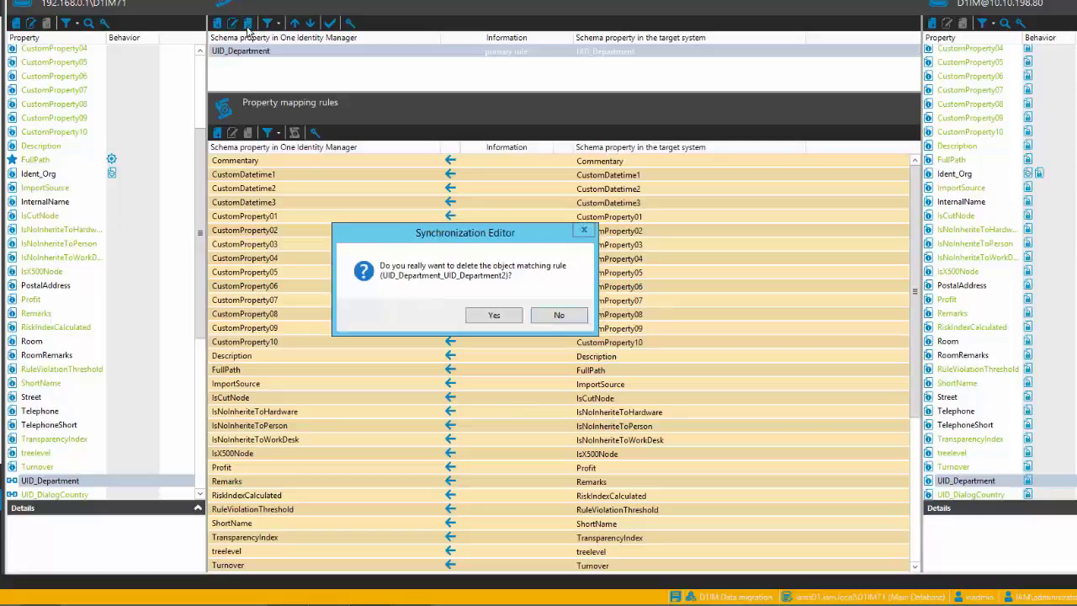
click(495, 313)
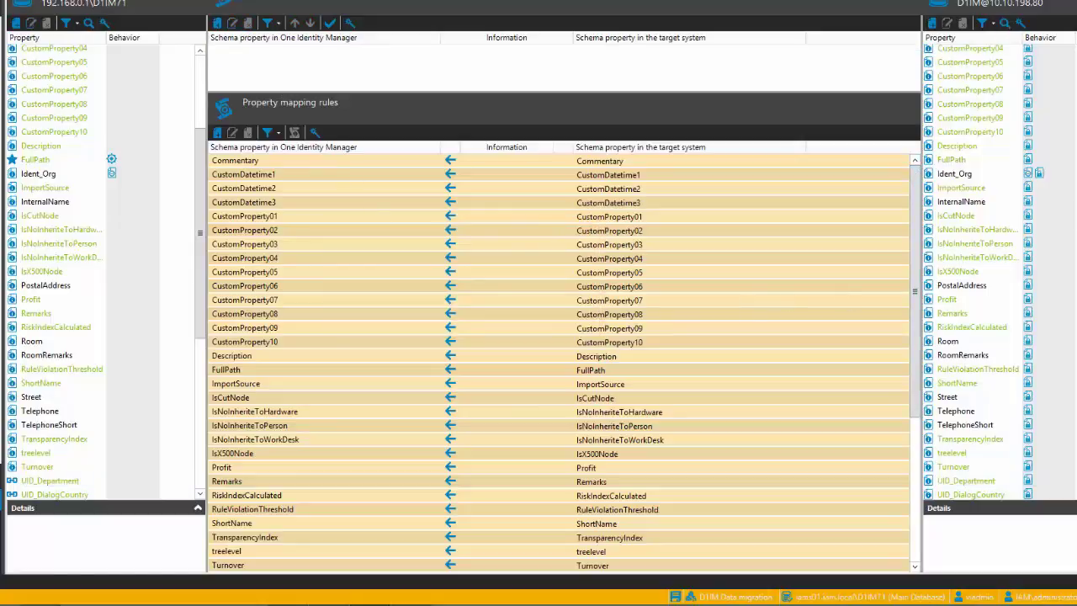
- Map the target's UID_Org property to UID_Org and convert that rule into an object matching rule, creating a replacement mapping rule
scroll(999, 270, down, 7)
click(962, 243)
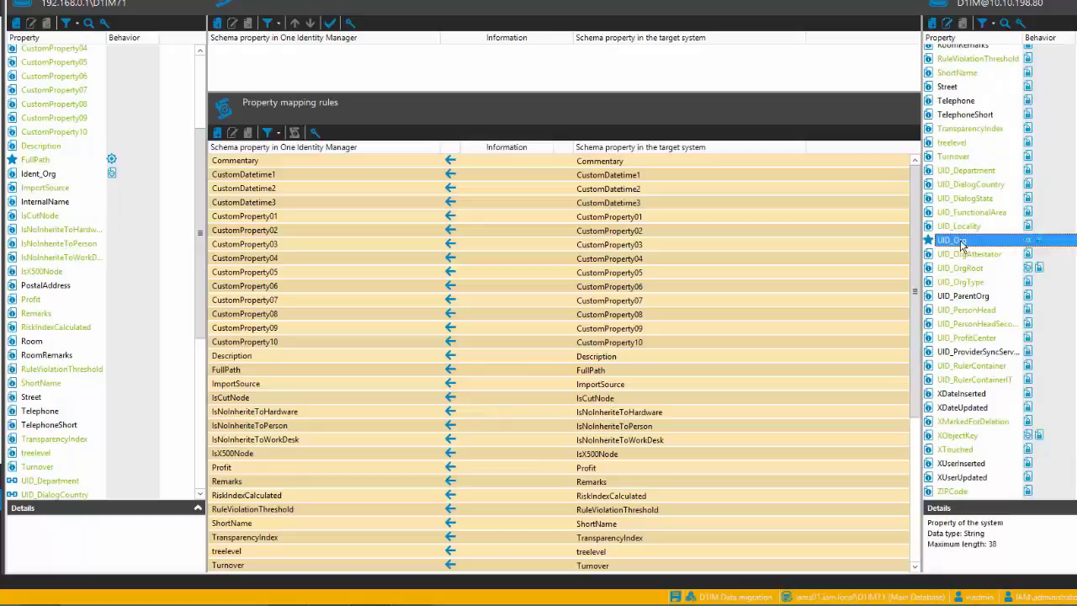
drag(962, 241, 126, 134)
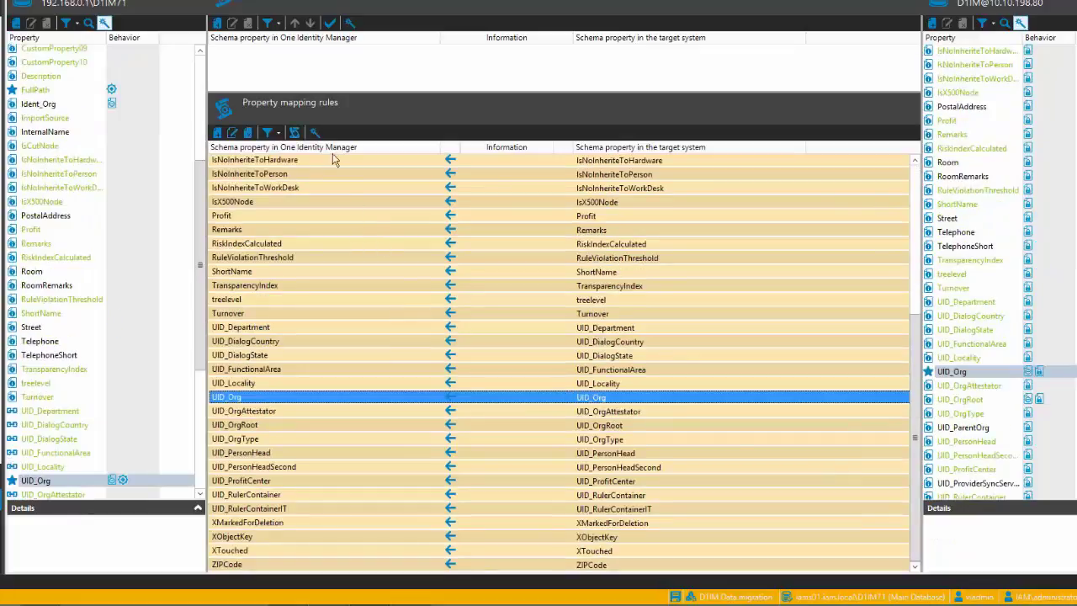
click(318, 135)
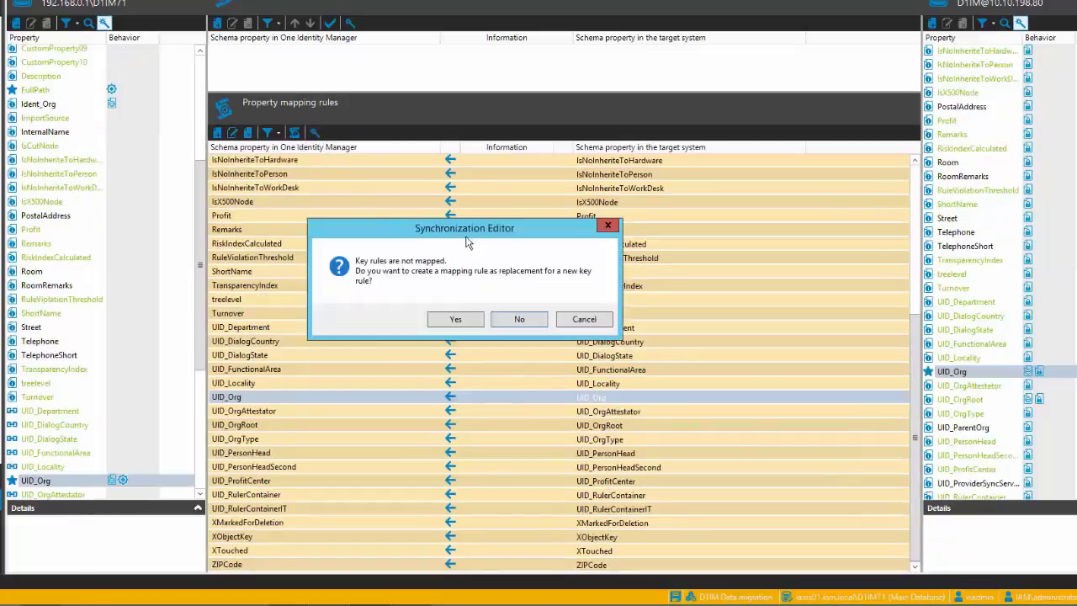
click(469, 319)
scroll(474, 229, up, 6)
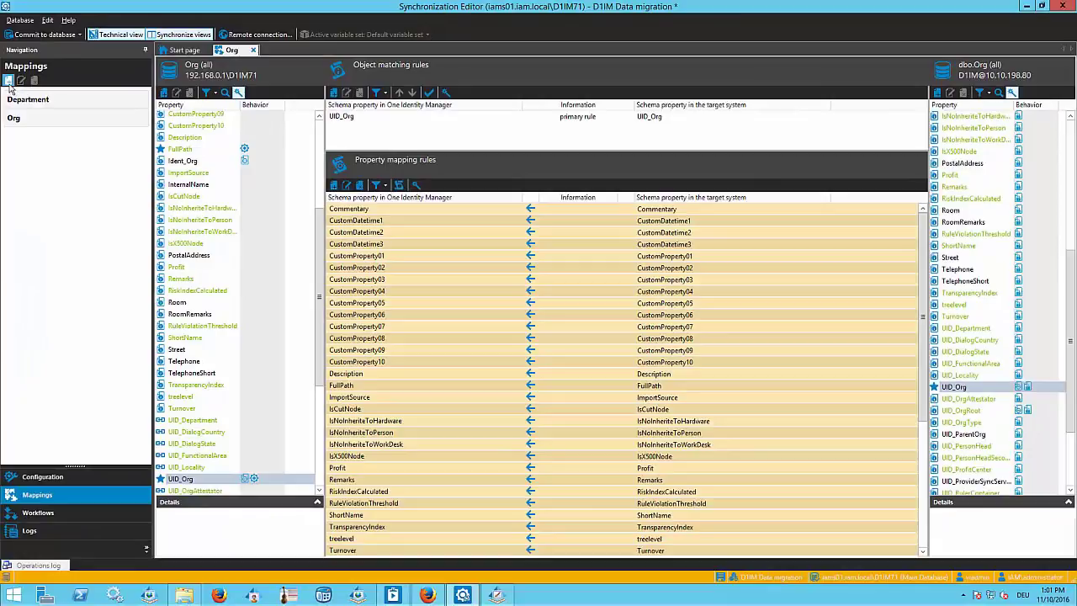
- Create a mapping named Org2 in the direction of One Identity Manager with schema class Org (all) and a target system schema class
click(9, 81)
text(Org2)
key(Tab)
key(Tab)
key(Down)
key(Down)
key(Down)
key(Tab)
click(614, 321)
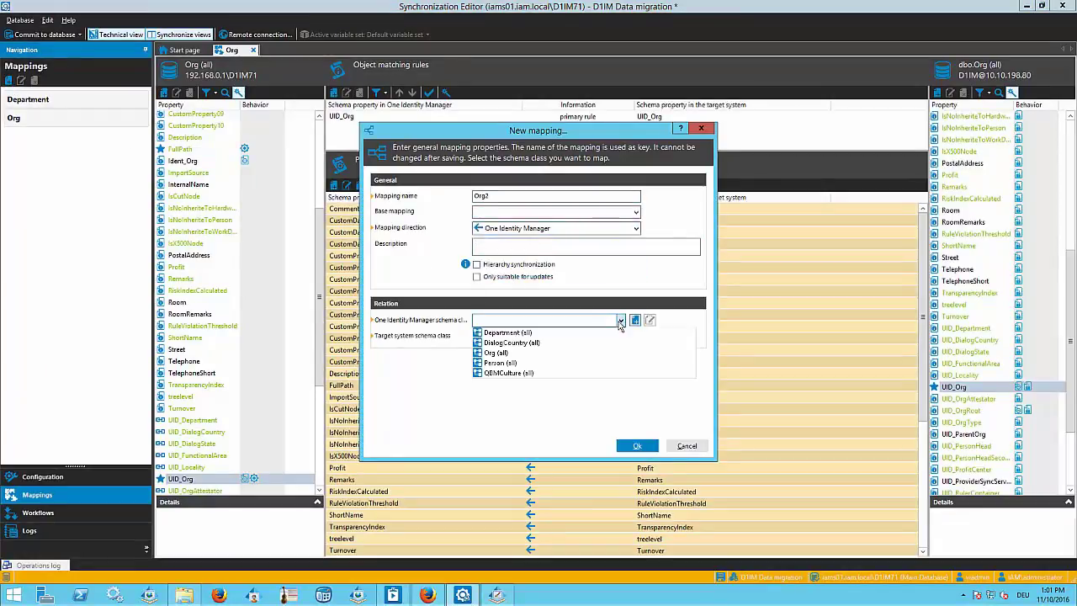
click(501, 354)
click(620, 335)
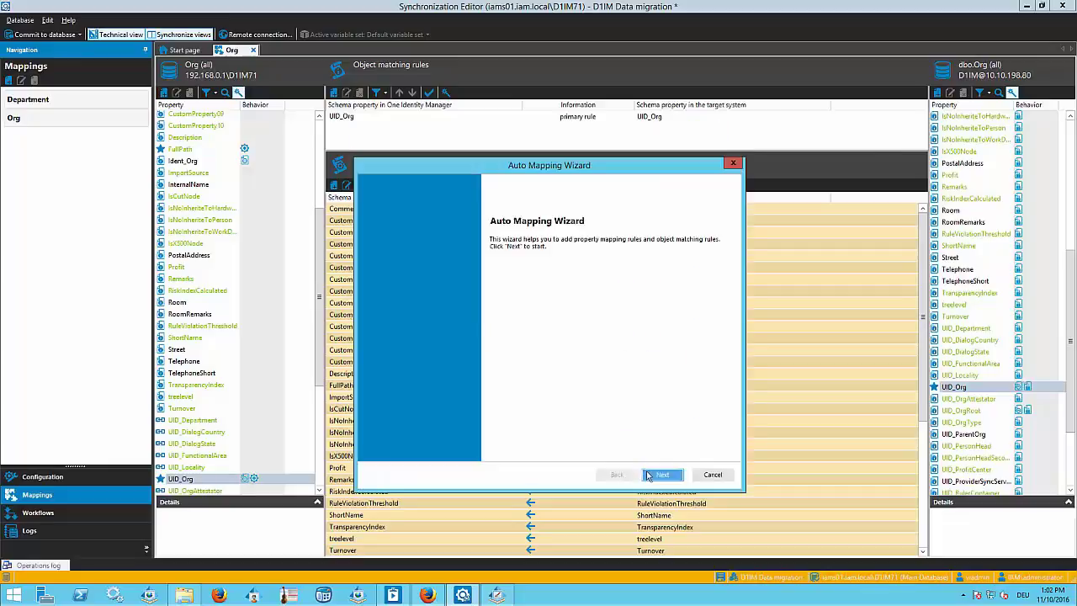
key(Return)
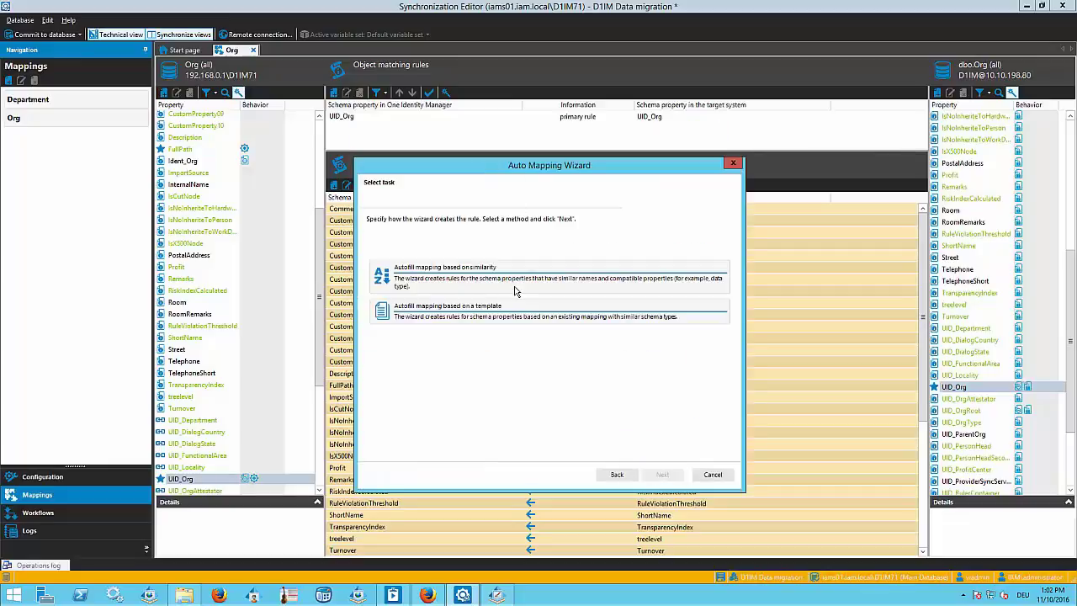
- Run a similarity-based autofill analysis for the Org2 mapping, with the detection algorithm set toward Low
click(520, 290)
click(671, 478)
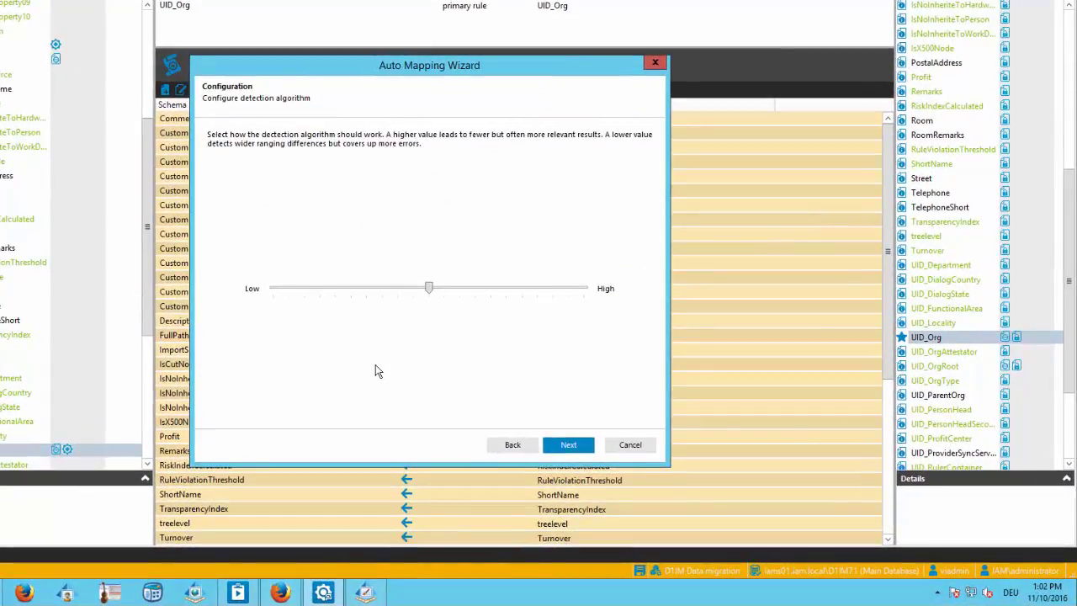
click(306, 288)
drag(274, 289, 305, 292)
click(568, 444)
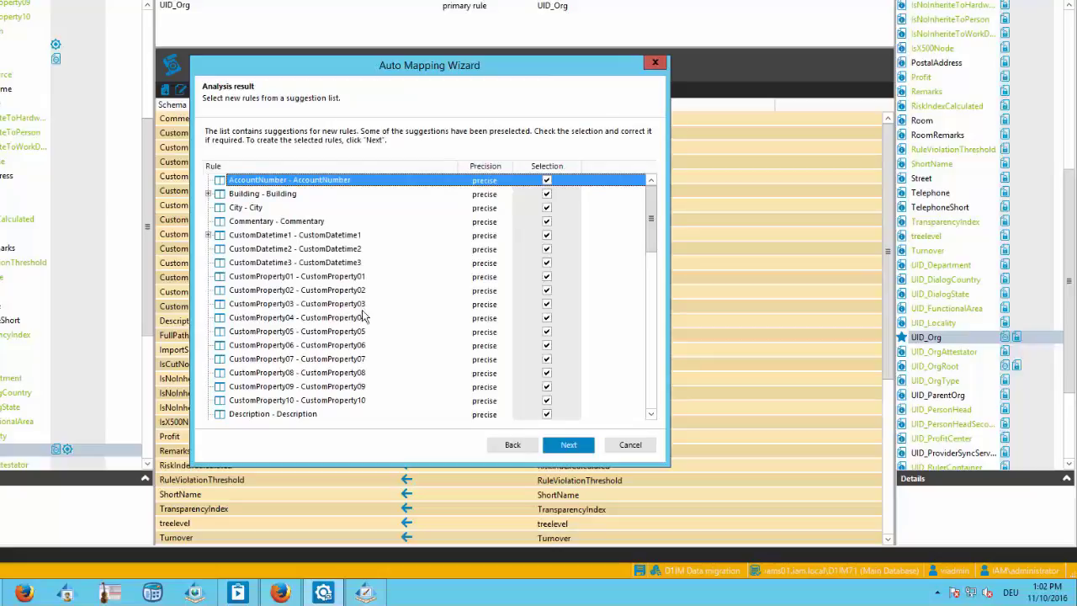
- Choose XDateInserted instead of CustomDatetime1 as the target for the CustomDatetime1 rule, create the suggested rules and inspect that rule
click(208, 236)
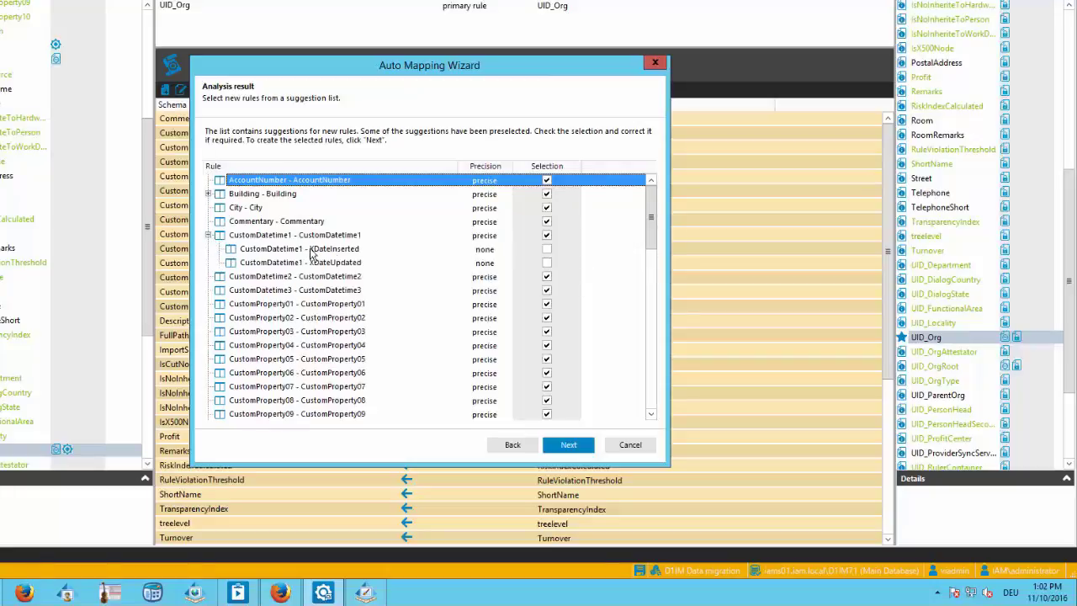
scroll(367, 278, down, 6)
scroll(367, 278, down, 6)
scroll(368, 277, up, 12)
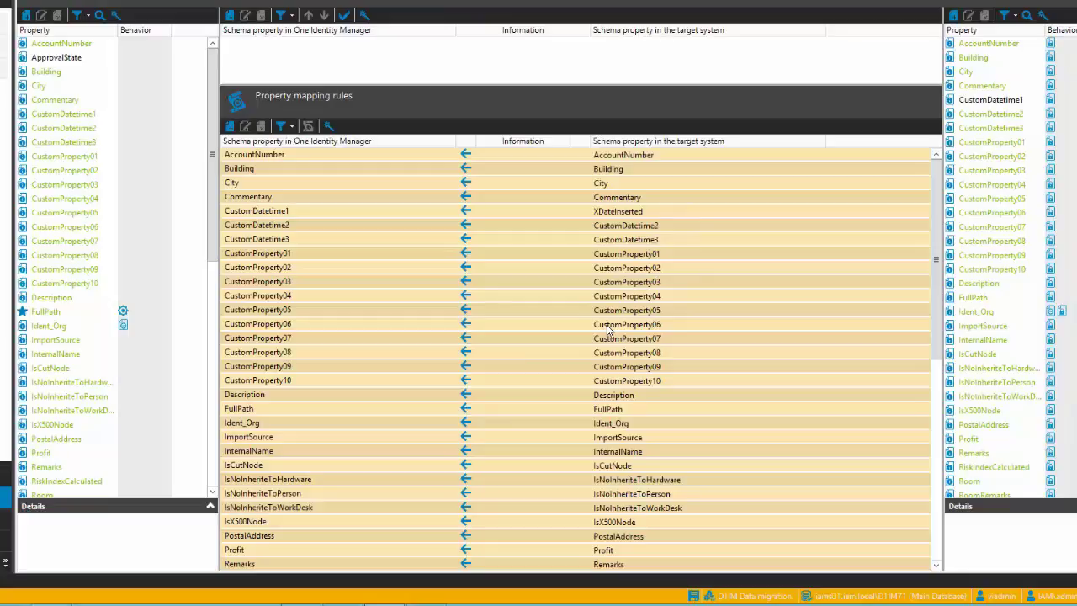
click(637, 211)
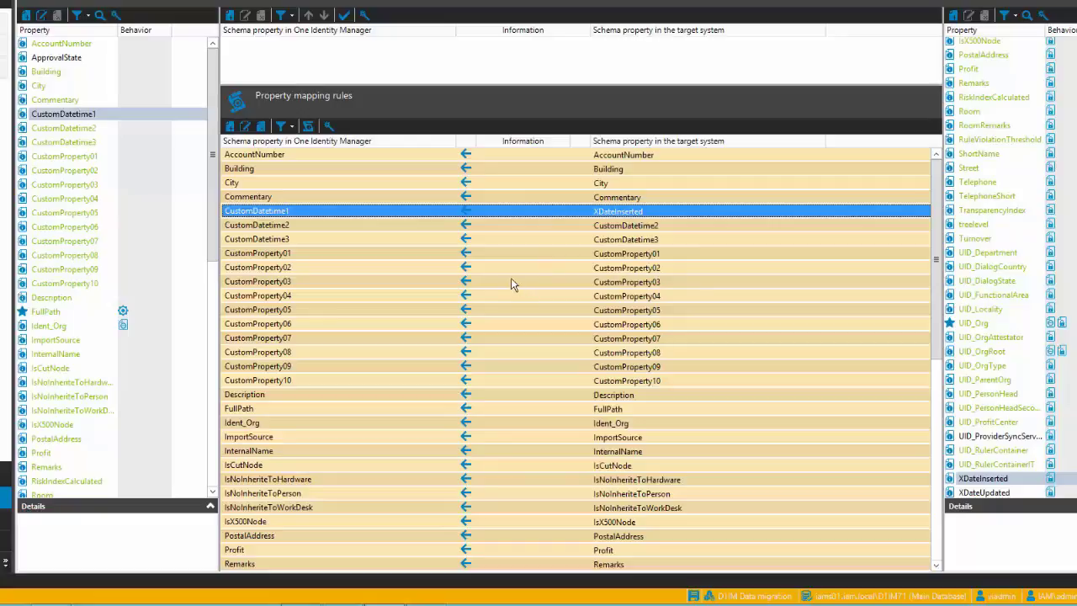
scroll(1010, 269, down, 2)
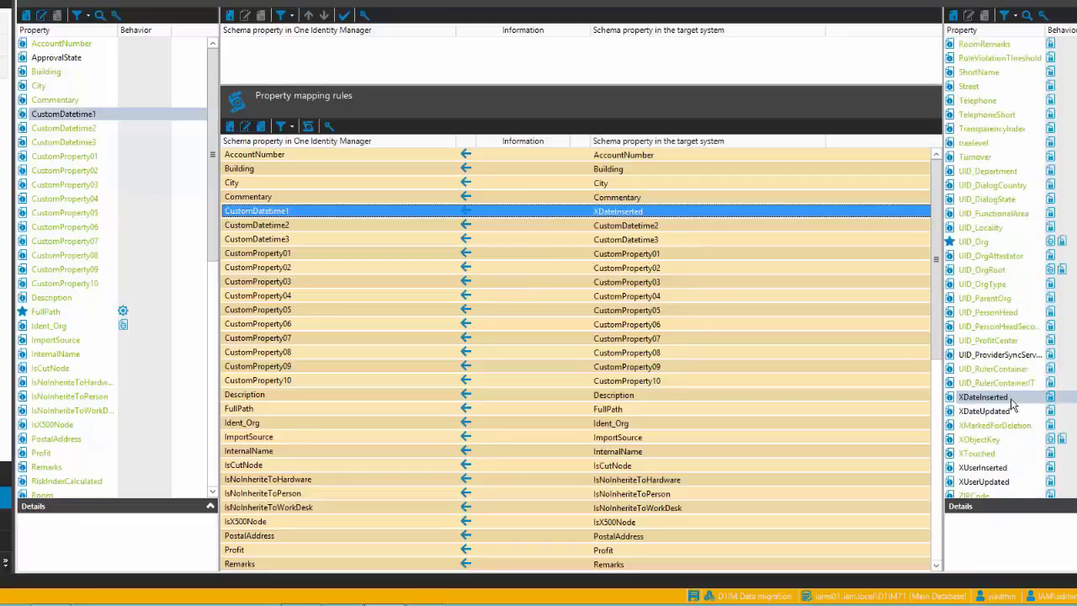
- Convert the UID_Org property mapping rule into an object matching rule
drag(939, 349, 939, 547)
click(545, 380)
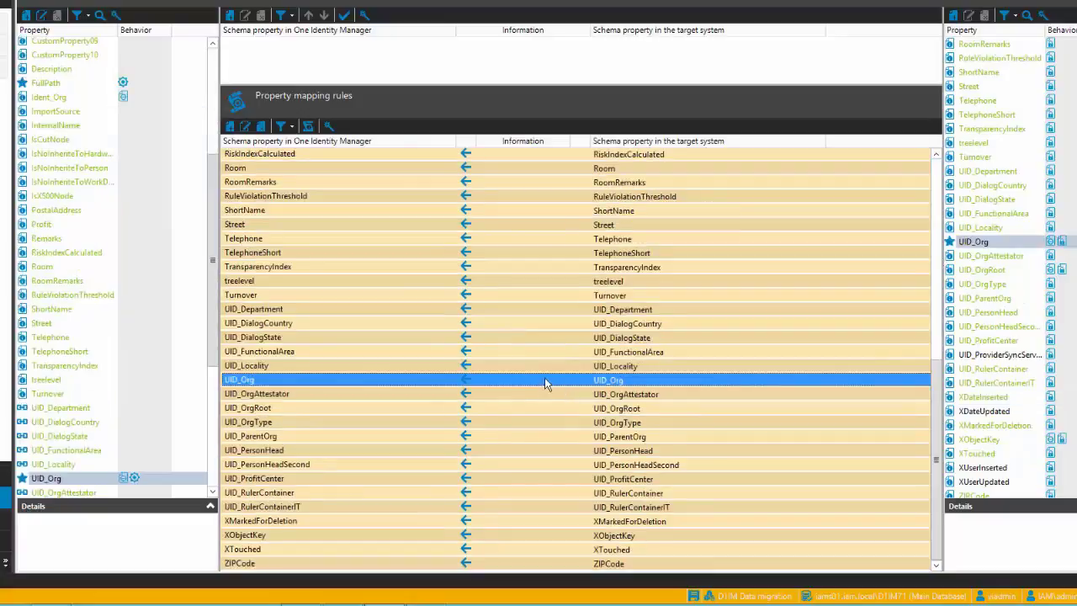
click(309, 127)
click(473, 314)
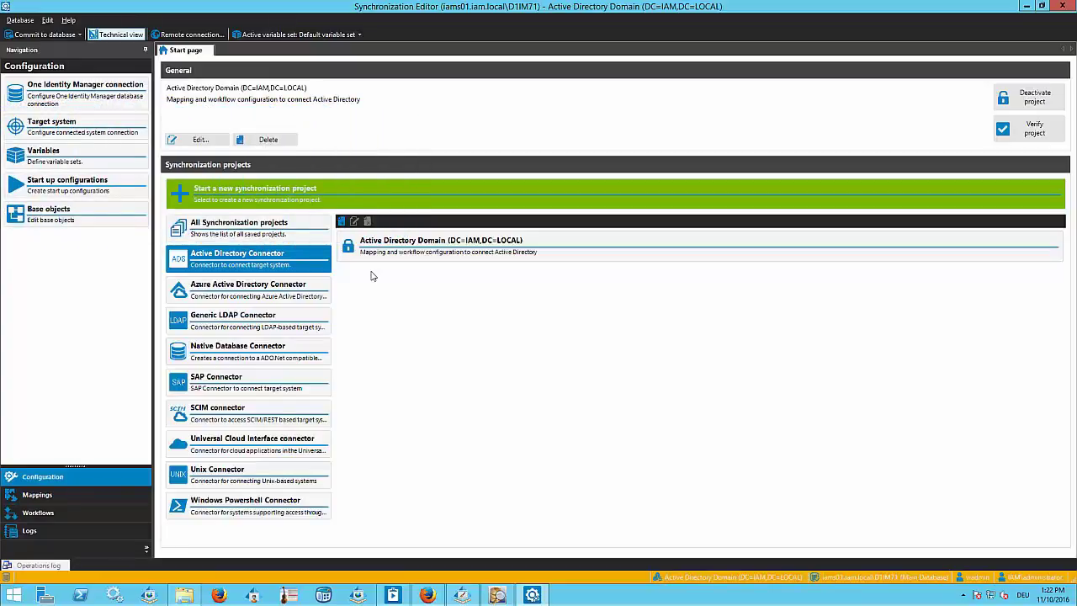
- Open the Active Directory Domain (DC=IAM,DC=LOCAL) project, accepting the filled-in passwords and keeping them saved locally
double_click(445, 255)
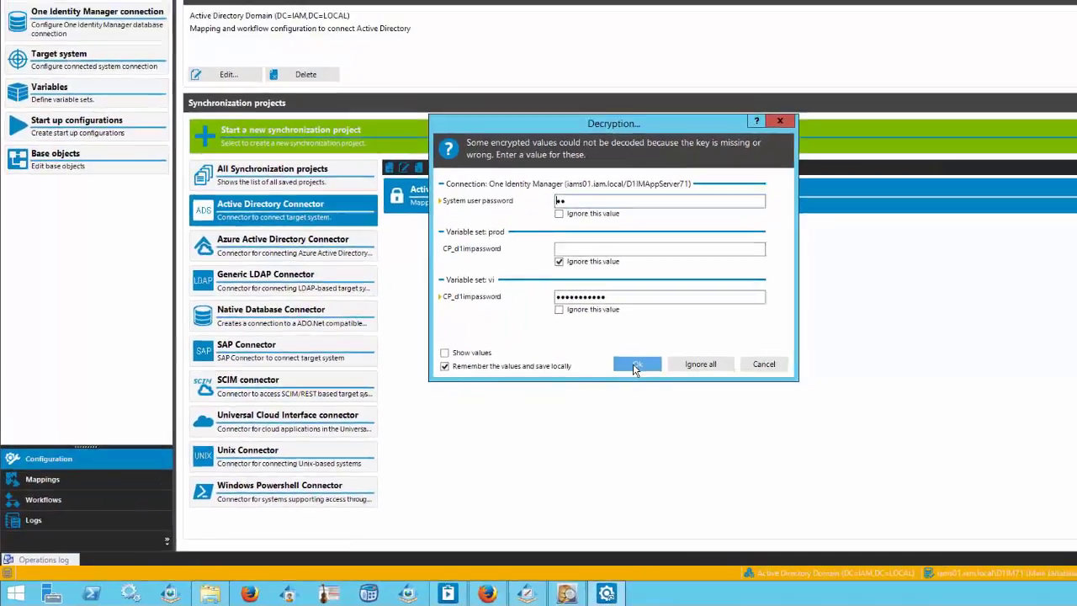
click(698, 341)
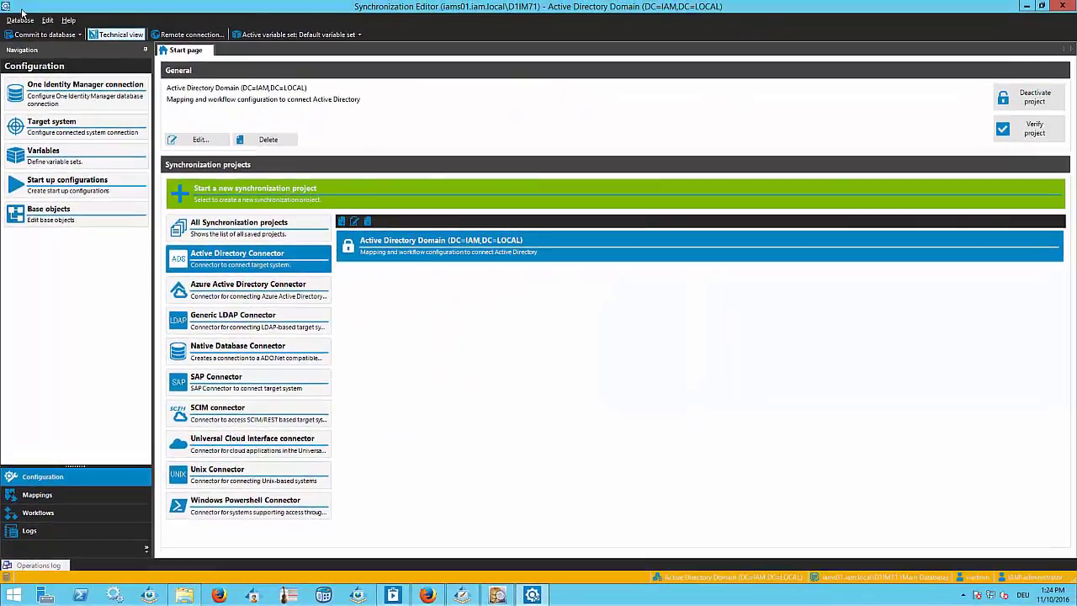
- Delete the saved CP_d1impassword entry of variable set vi from the program's security settings and apply the change
click(22, 20)
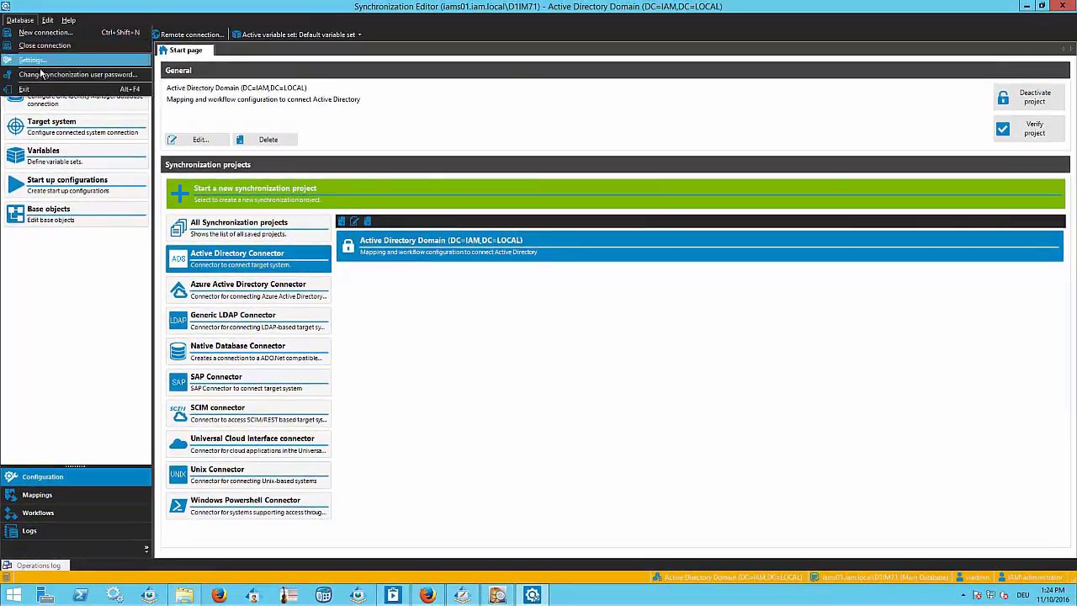
click(32, 60)
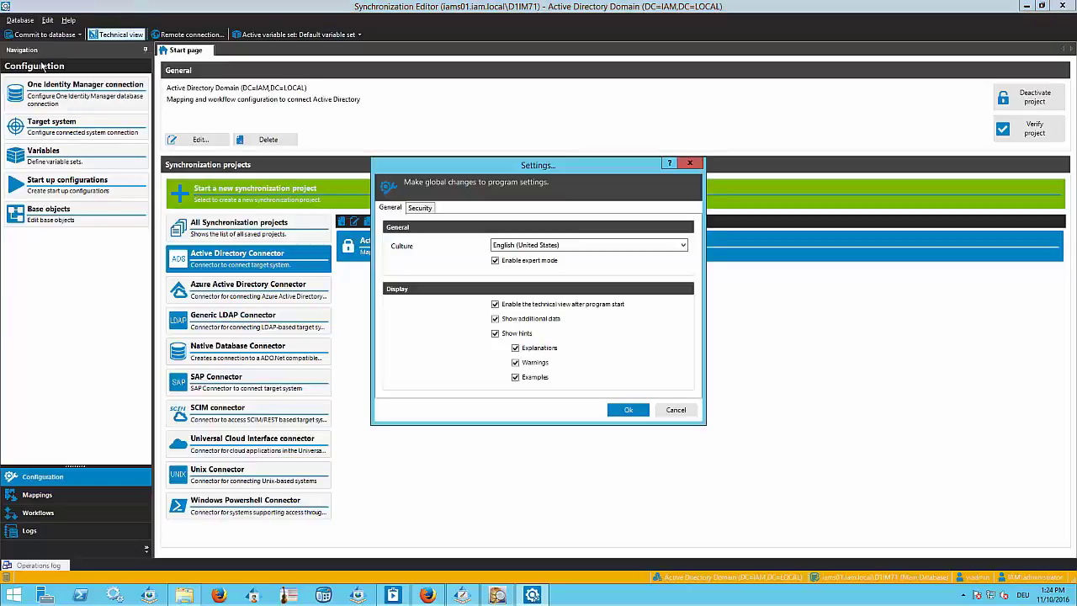
click(421, 210)
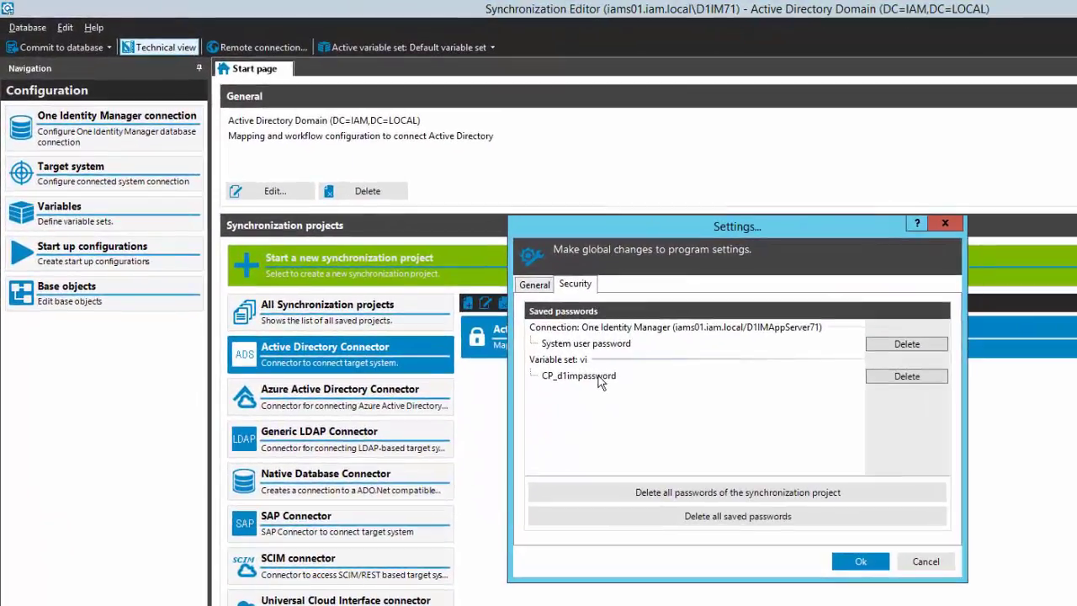
click(602, 379)
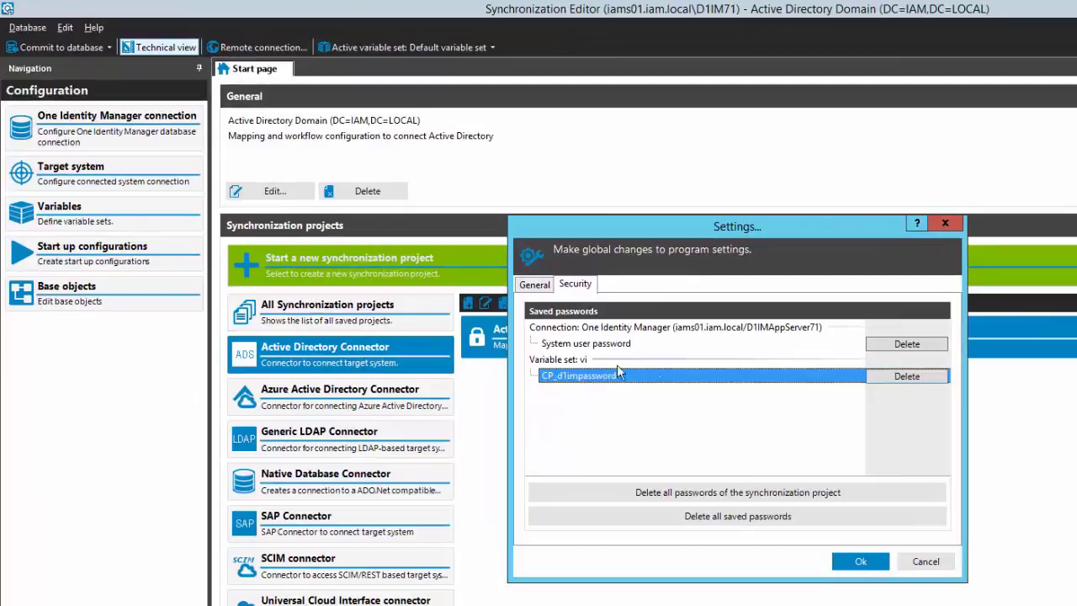
click(908, 377)
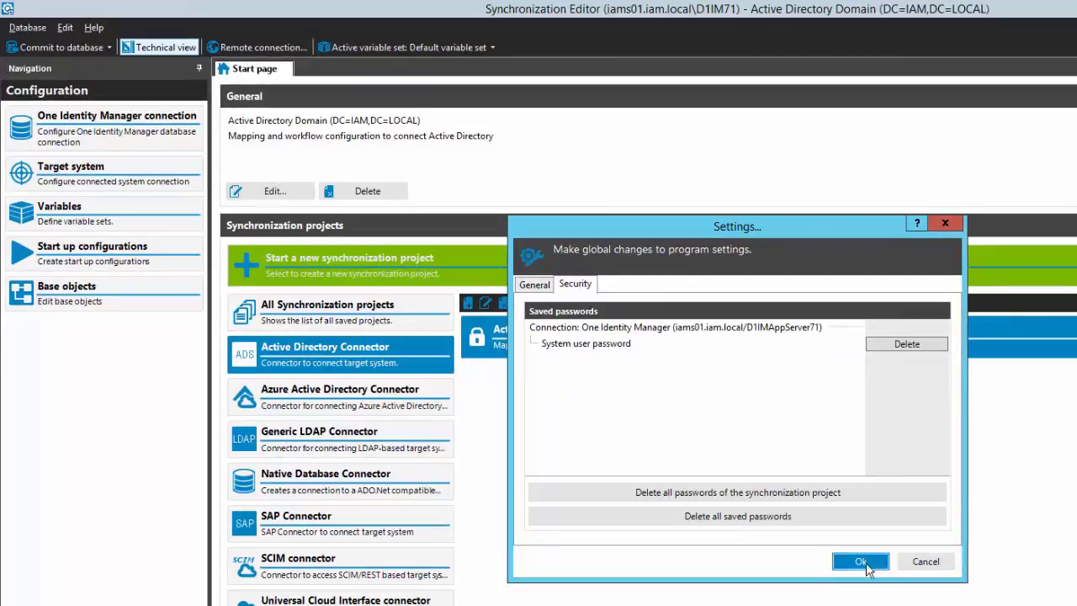
click(860, 563)
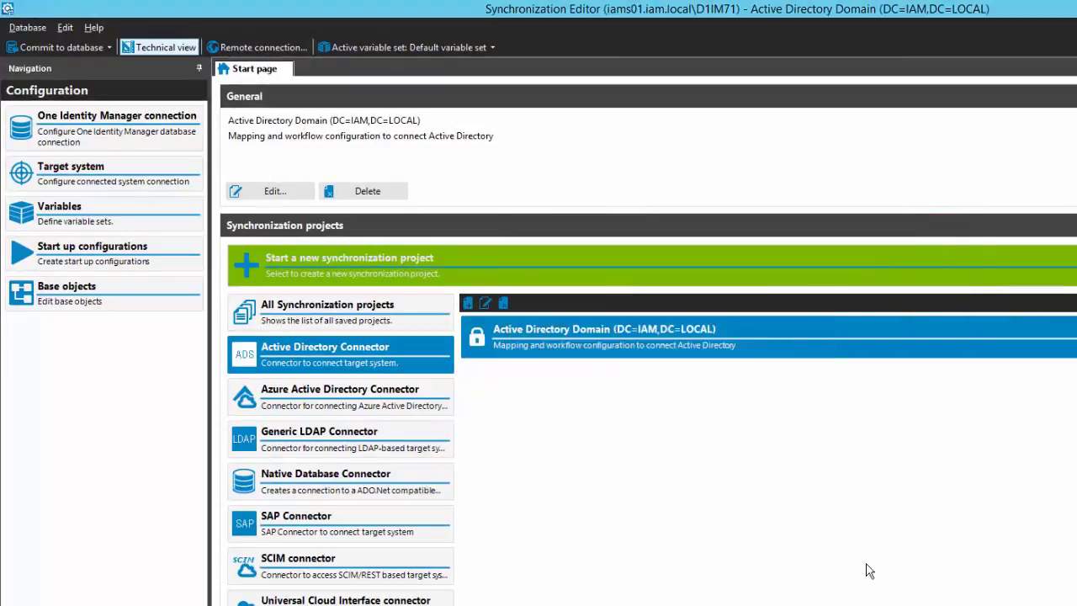
- Reopen the Active Directory Domain project, ignoring both variable sets' CP_d1impassword values, and make iam.local the active variable set
click(581, 338)
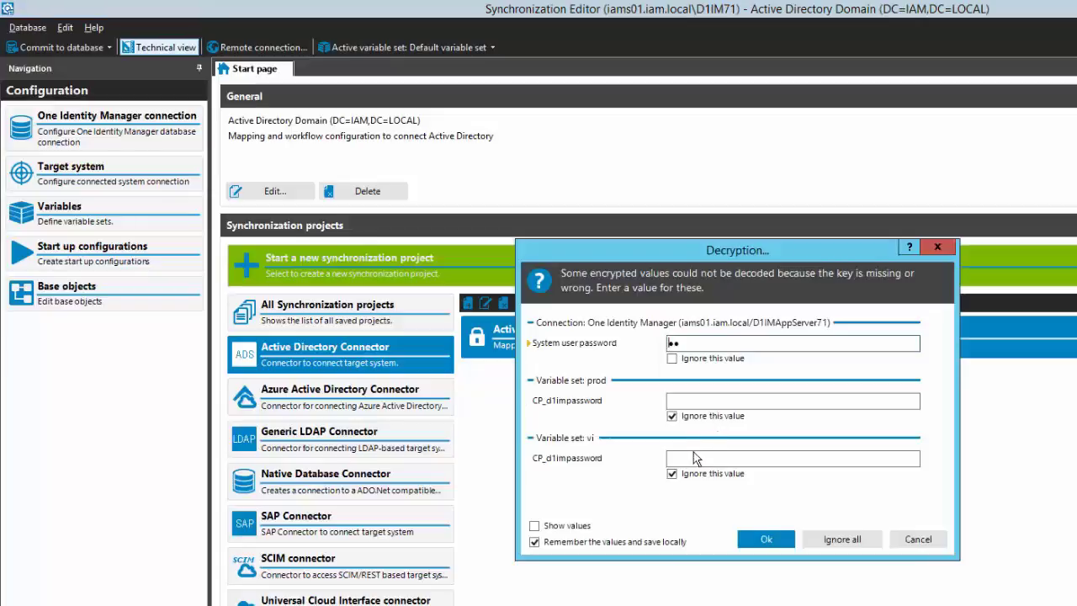
click(779, 542)
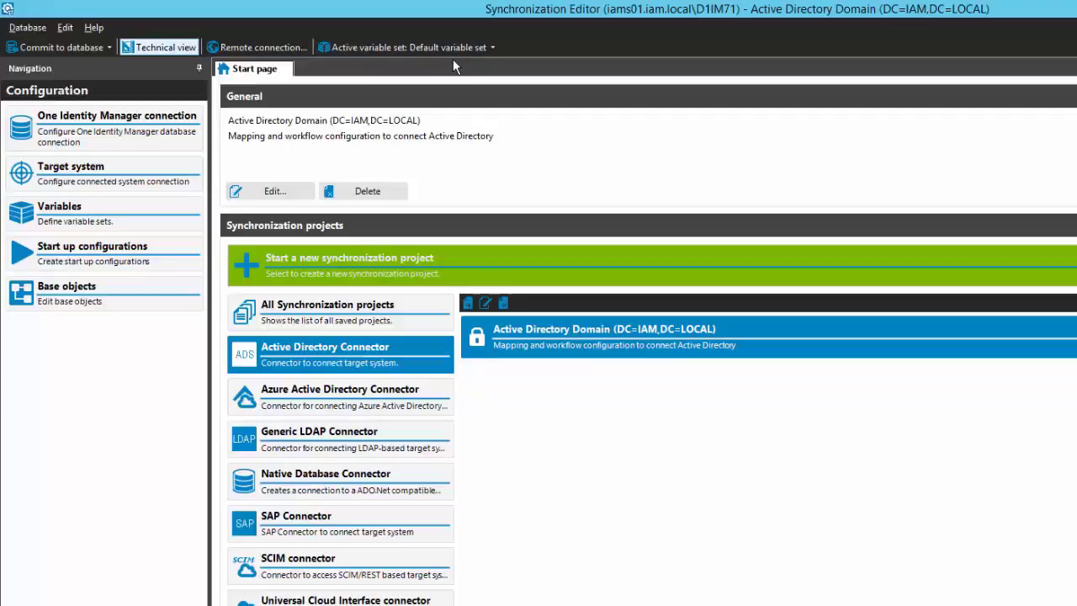
click(490, 48)
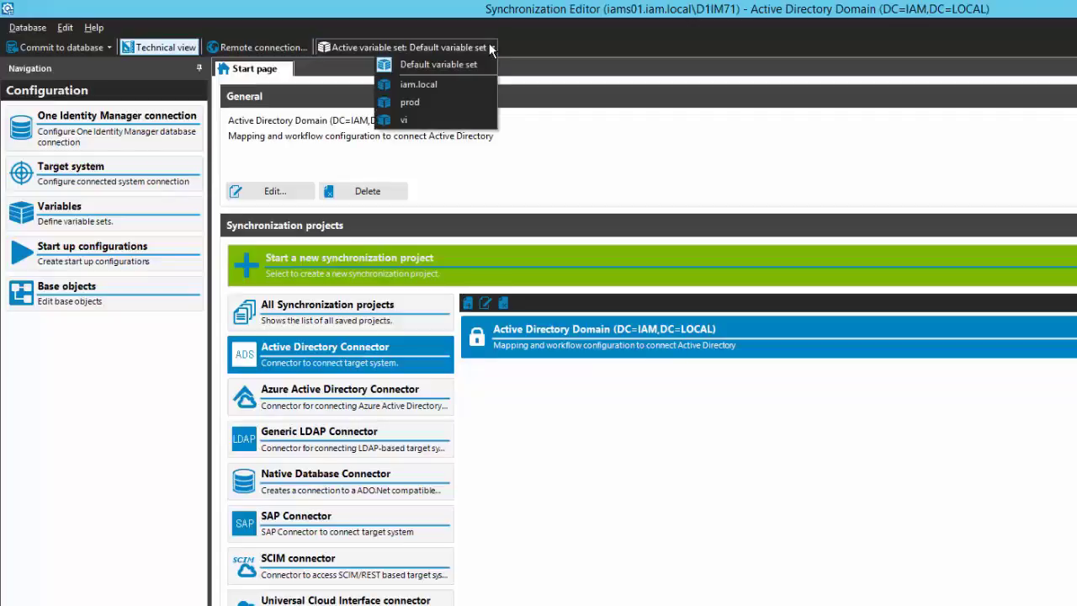
click(465, 92)
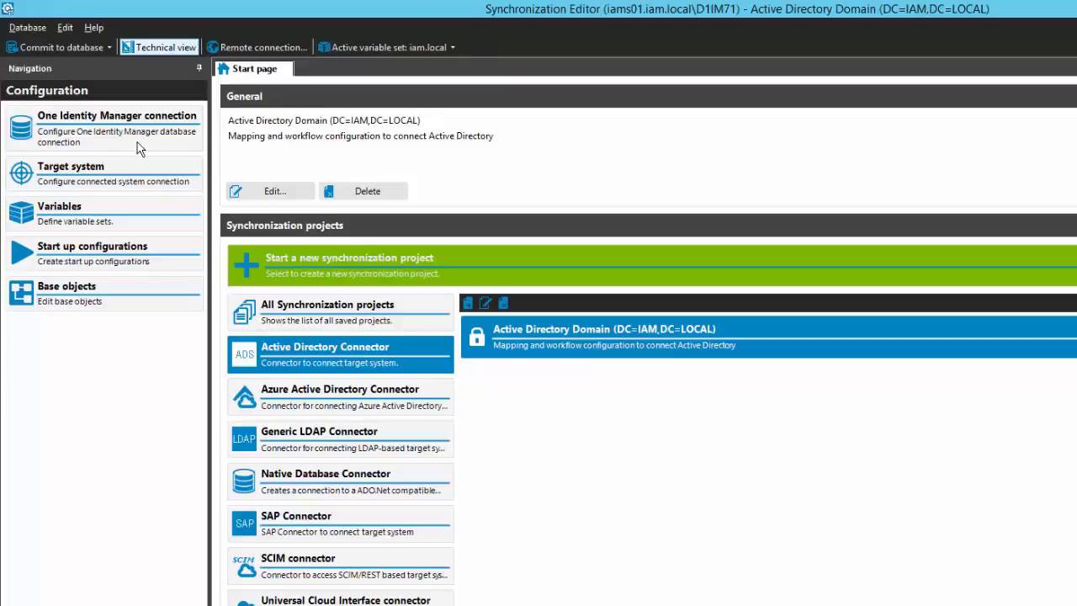
- Browse the target system's domainDNS objects and view the properties of DC=iam,DC=local
click(135, 177)
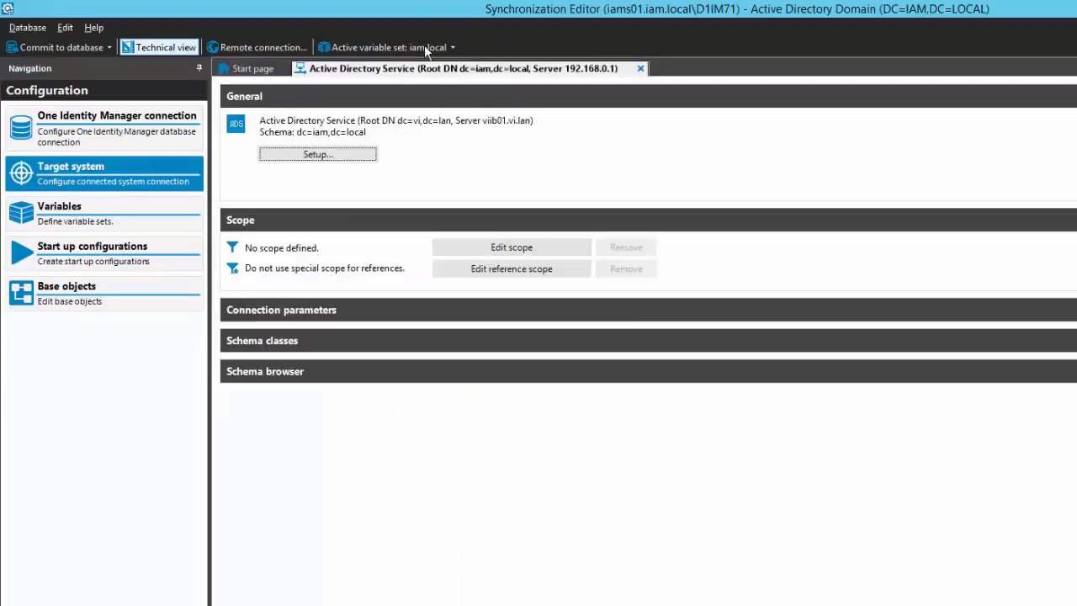
click(1013, 216)
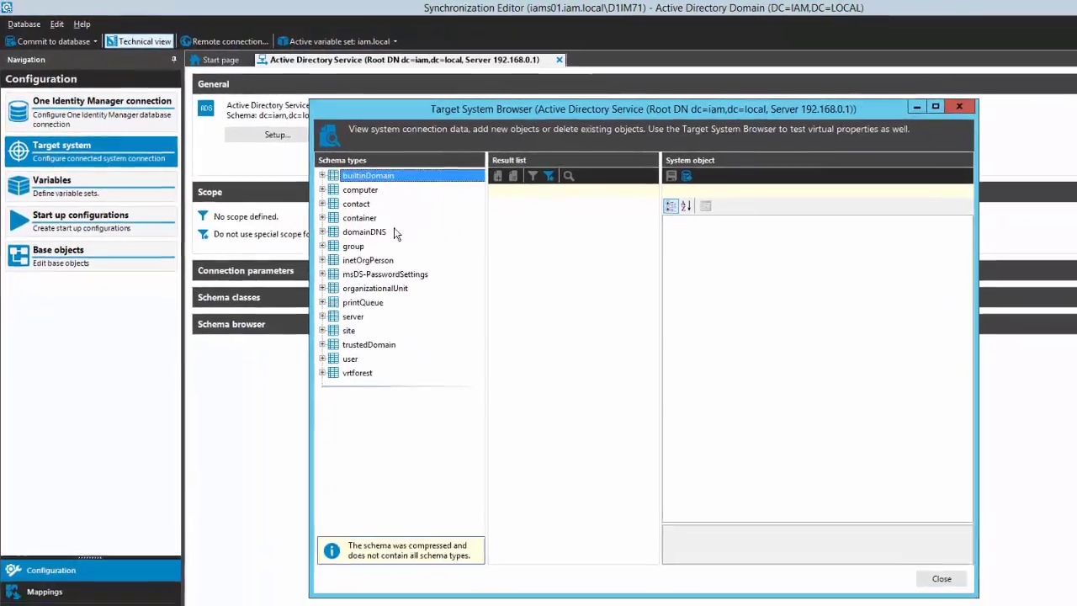
click(364, 234)
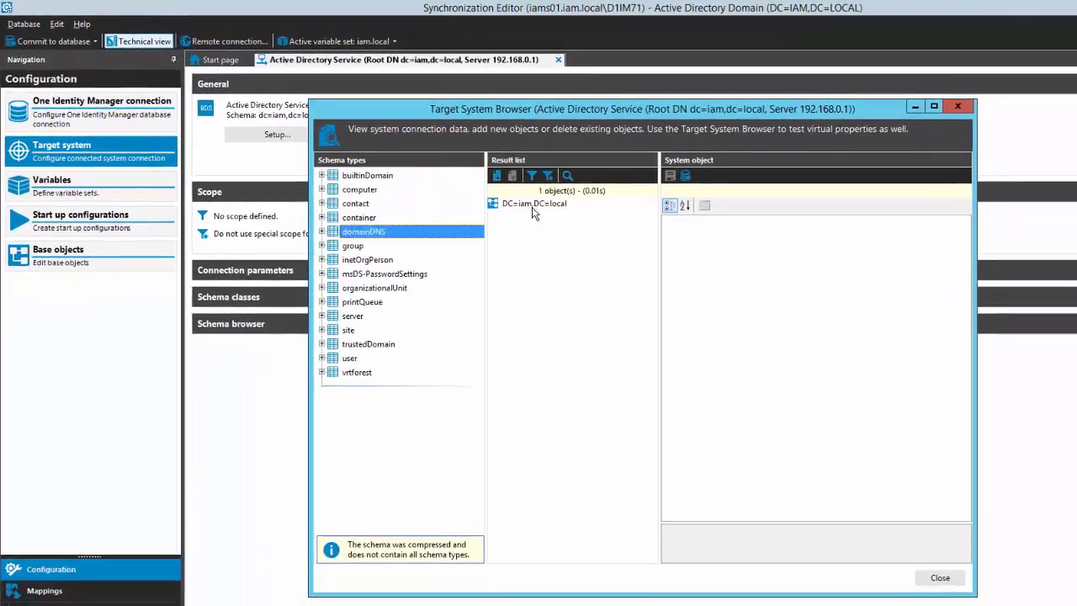
click(552, 207)
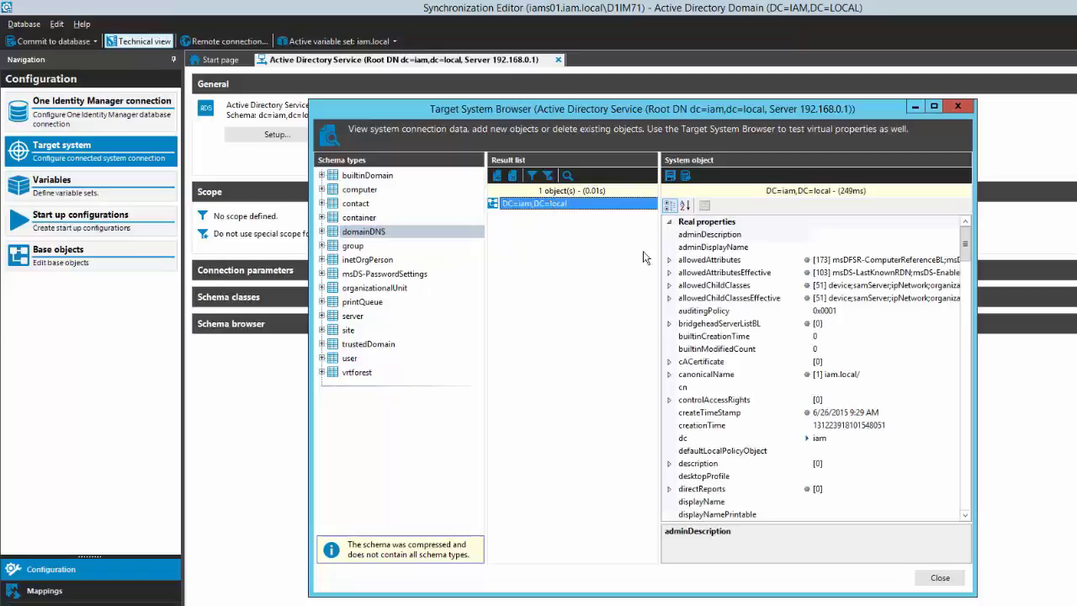
click(958, 106)
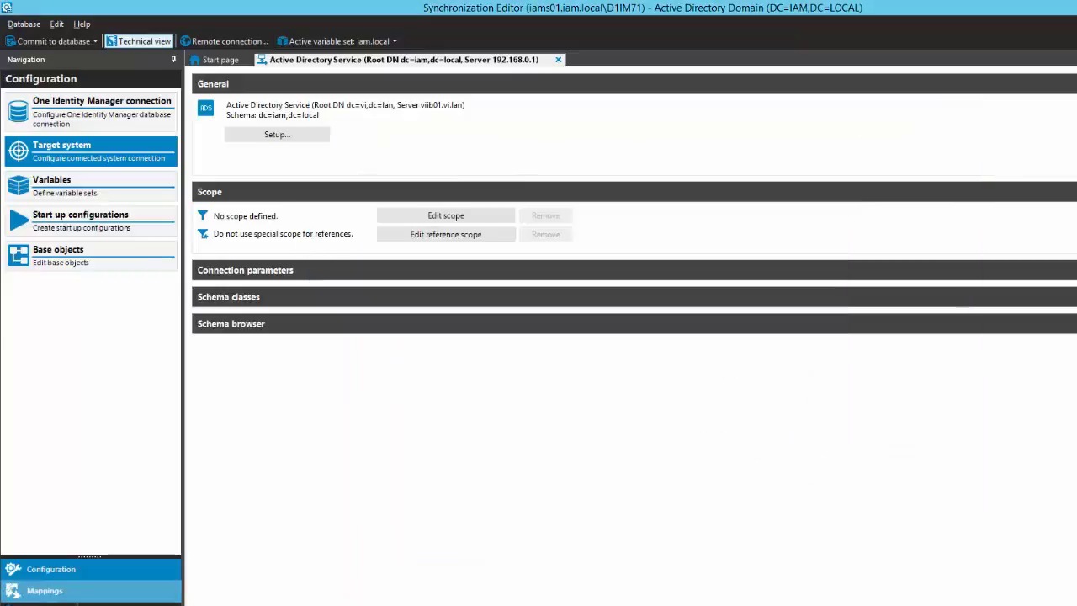
- Open the domainDNS mapping and test its object matching rules
click(76, 589)
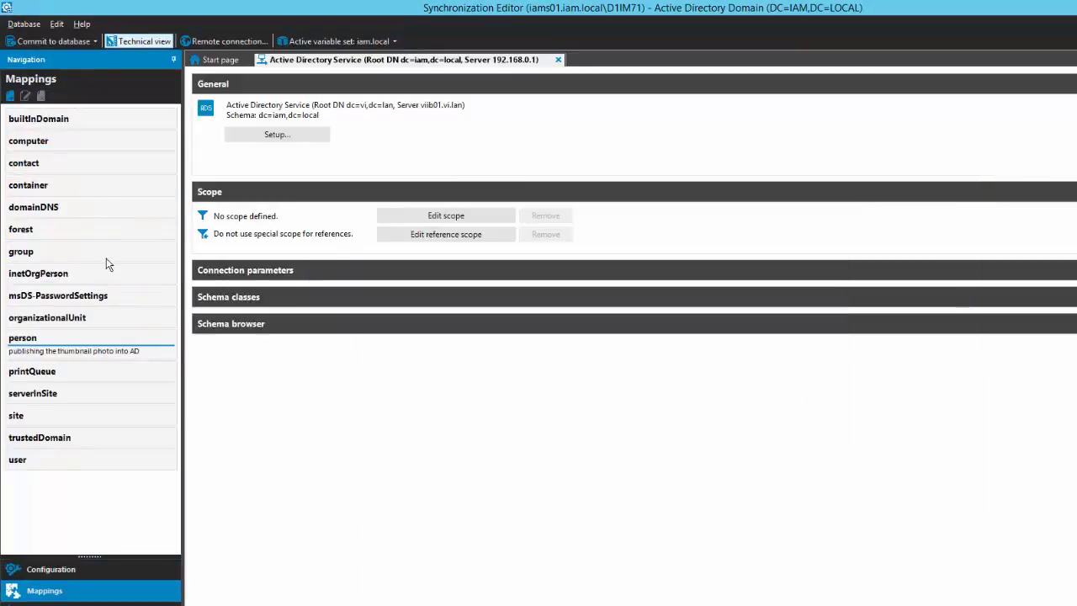
click(105, 210)
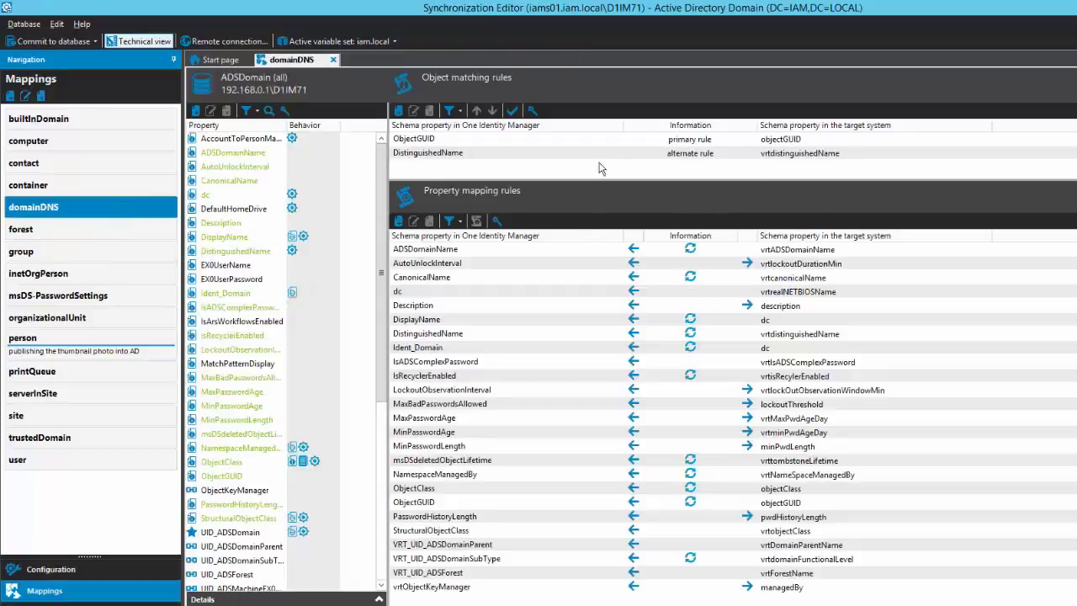
click(513, 114)
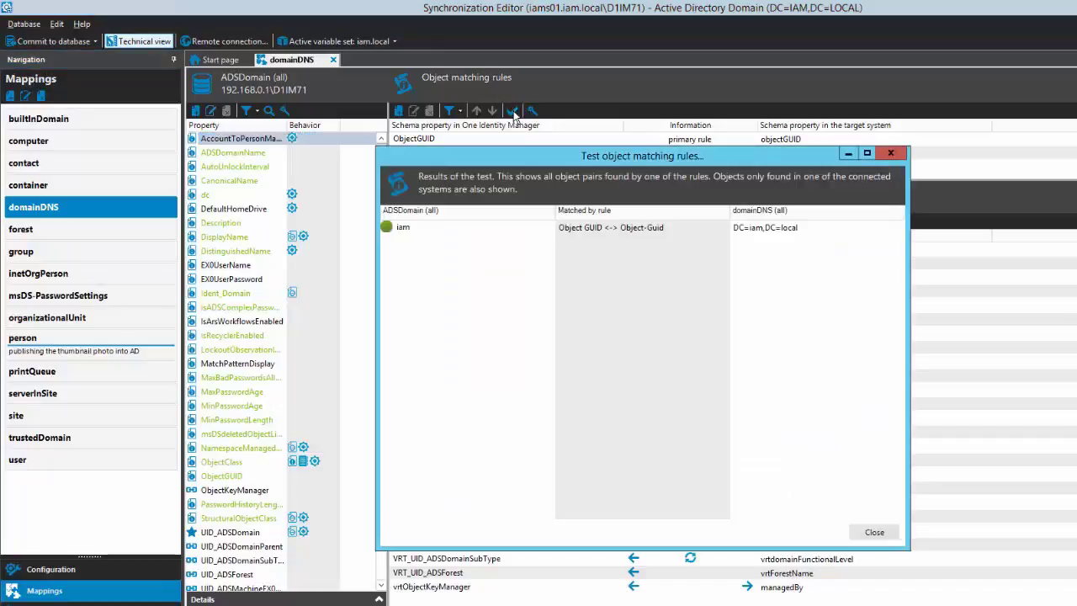